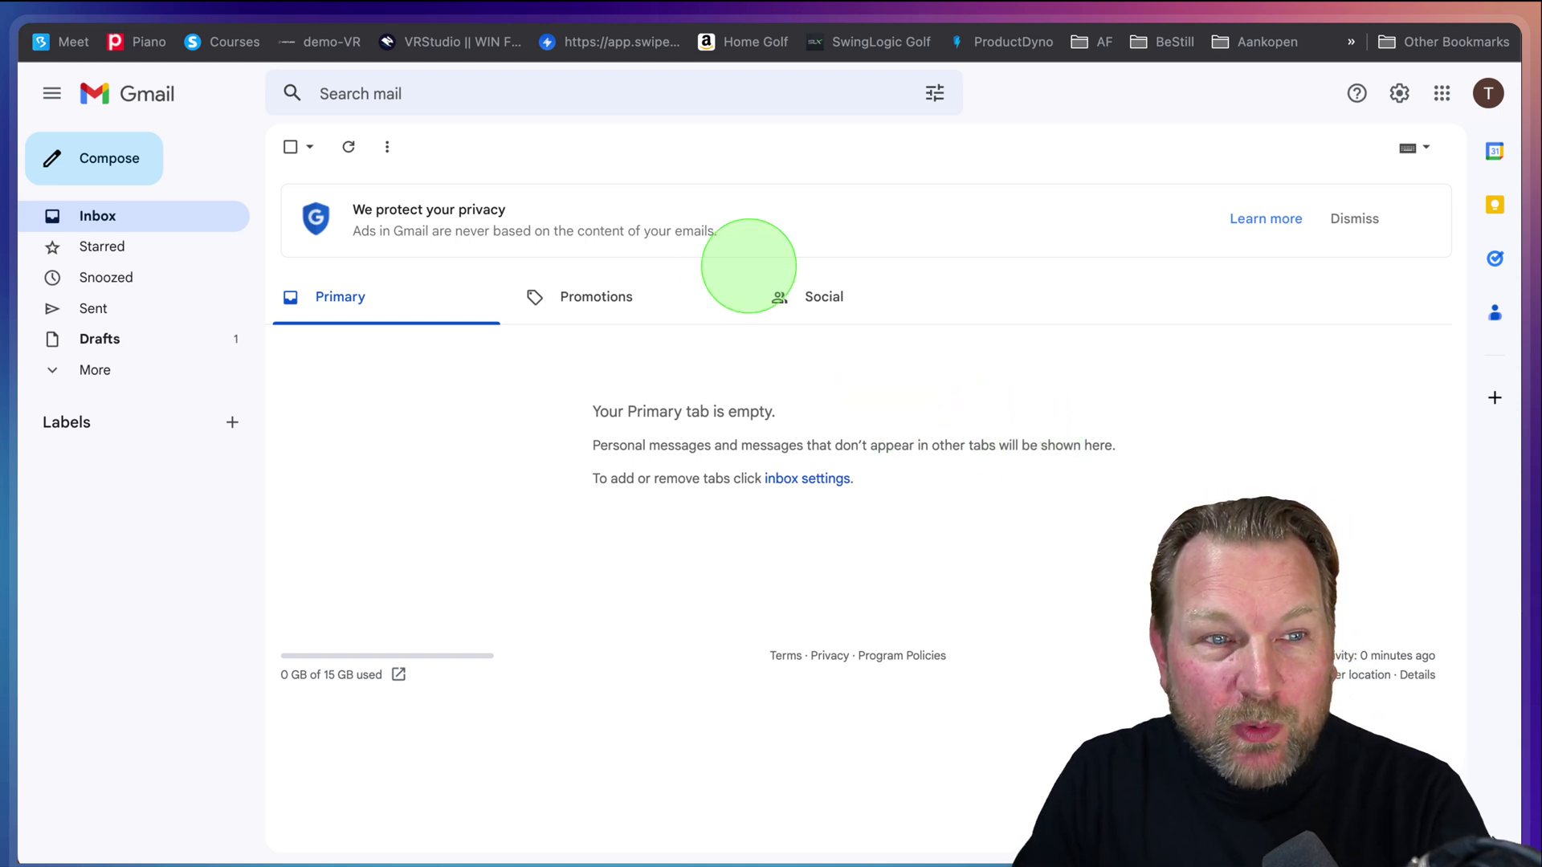
Start a new Gmail email and place the cursor in its empty message body.
{"action": "left_click", "coordinate": [61, 162]}
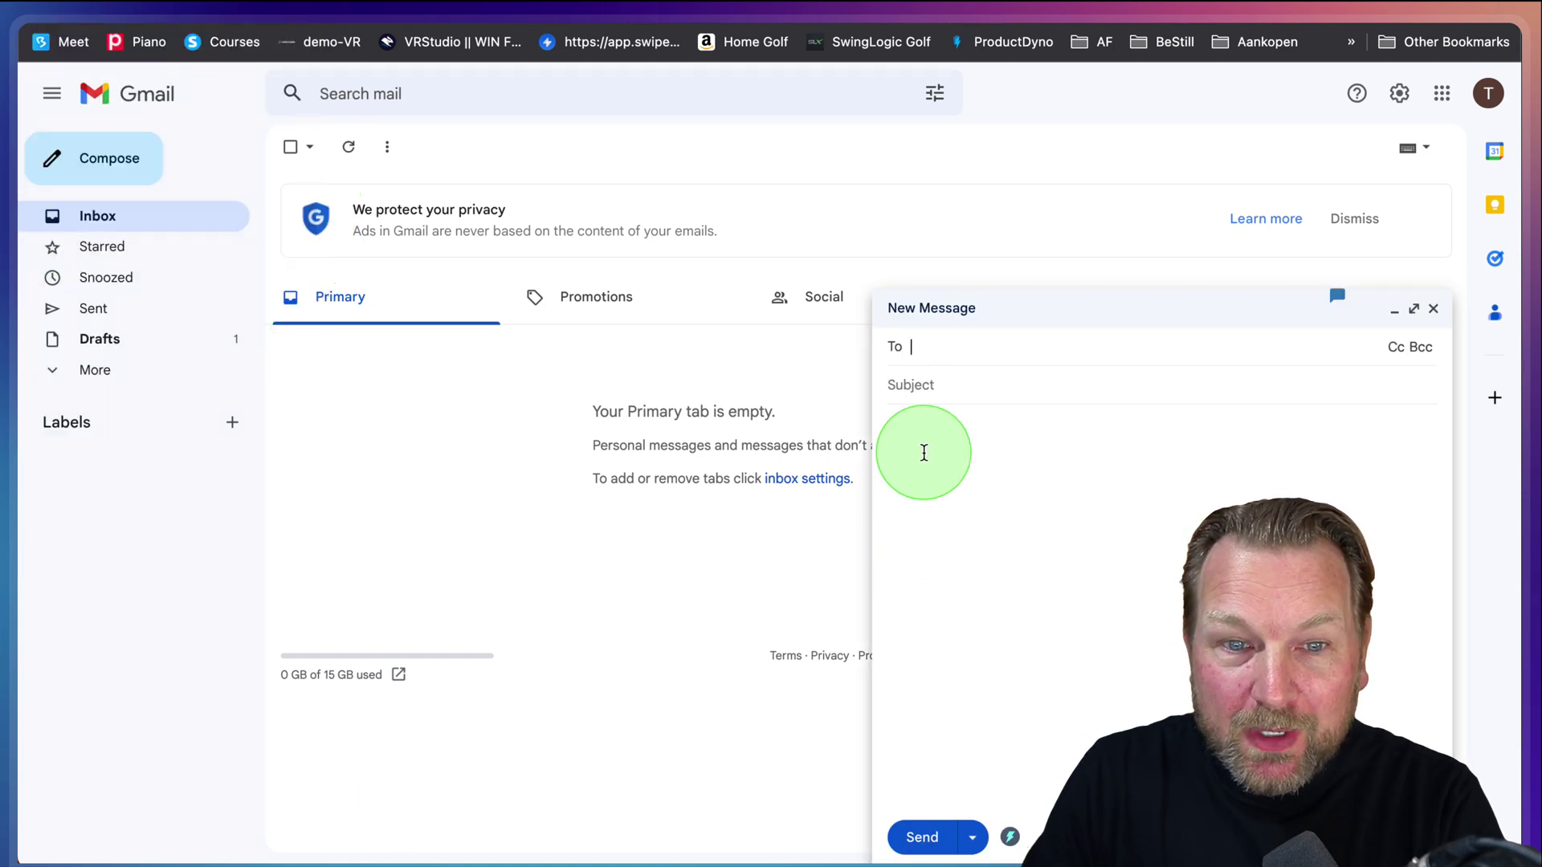
{"action": "left_click", "coordinate": [915, 445]}
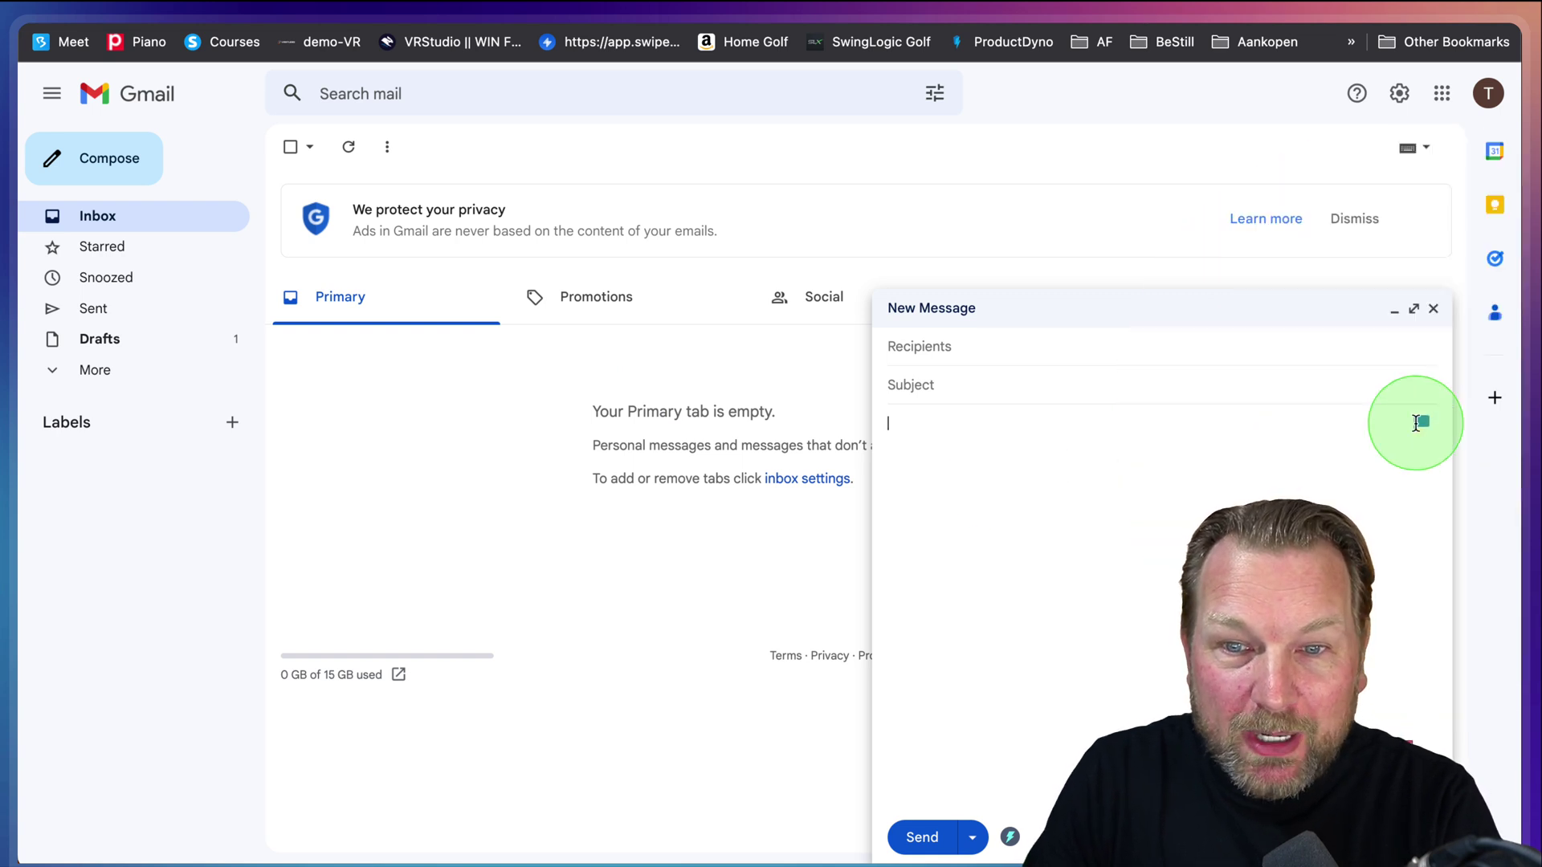
Have ChatOpen write an email asking Mom to stay for dinner tonight, and copy the reply.
{"action": "left_click", "coordinate": [1422, 424]}
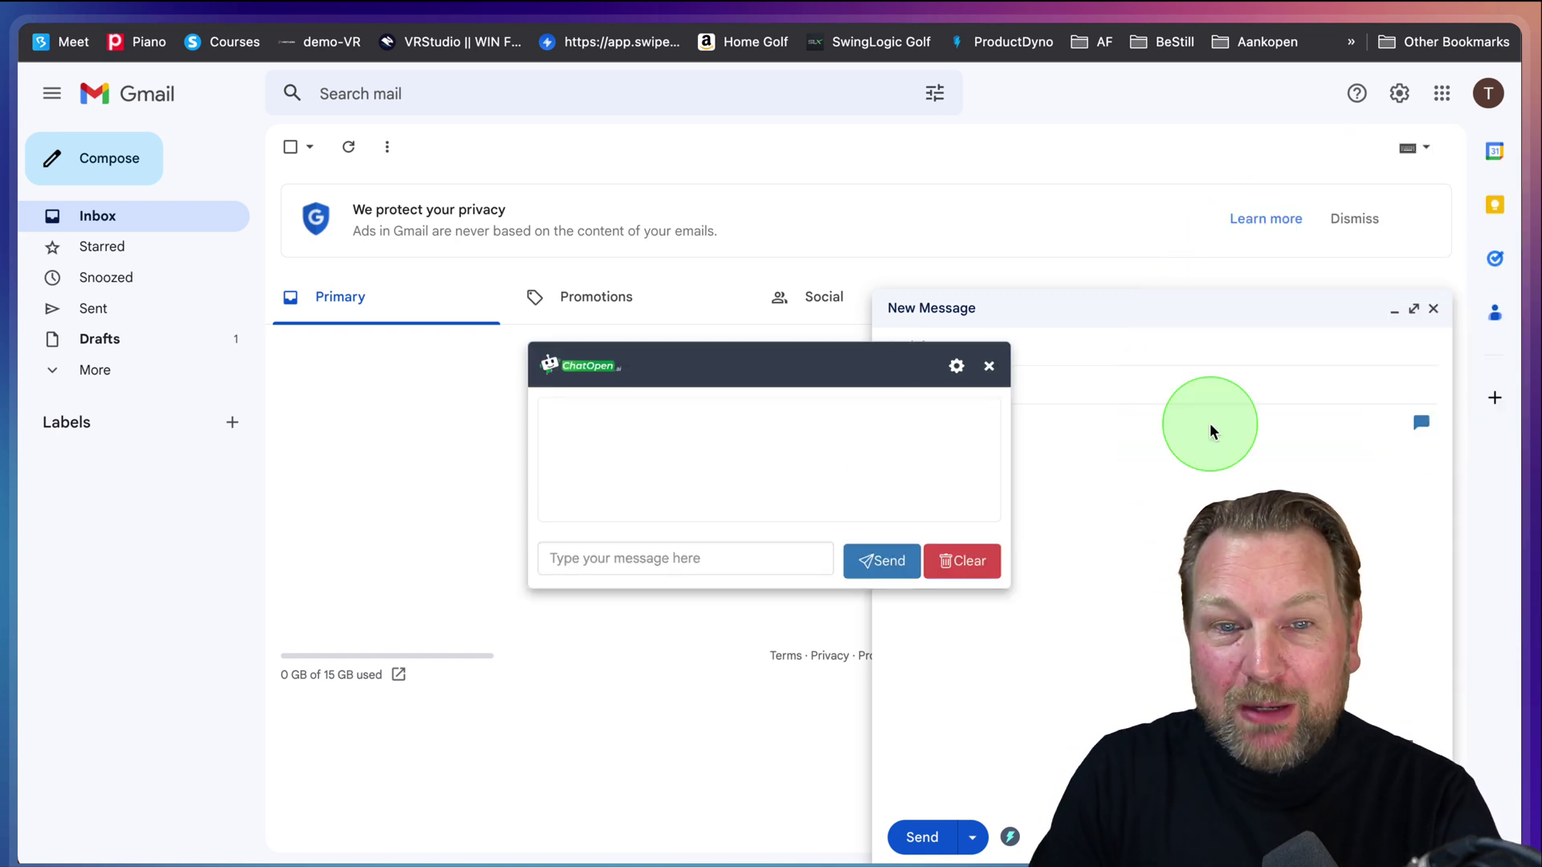
{"action": "key", "text": "super+plus"}
{"action": "key", "text": "super+plus"}
{"action": "key", "text": "super+plus"}
{"action": "key", "text": "super+plus"}
{"action": "key", "text": "super+plus"}
{"action": "key", "text": "super+plus"}
{"action": "key", "text": "super+plus"}
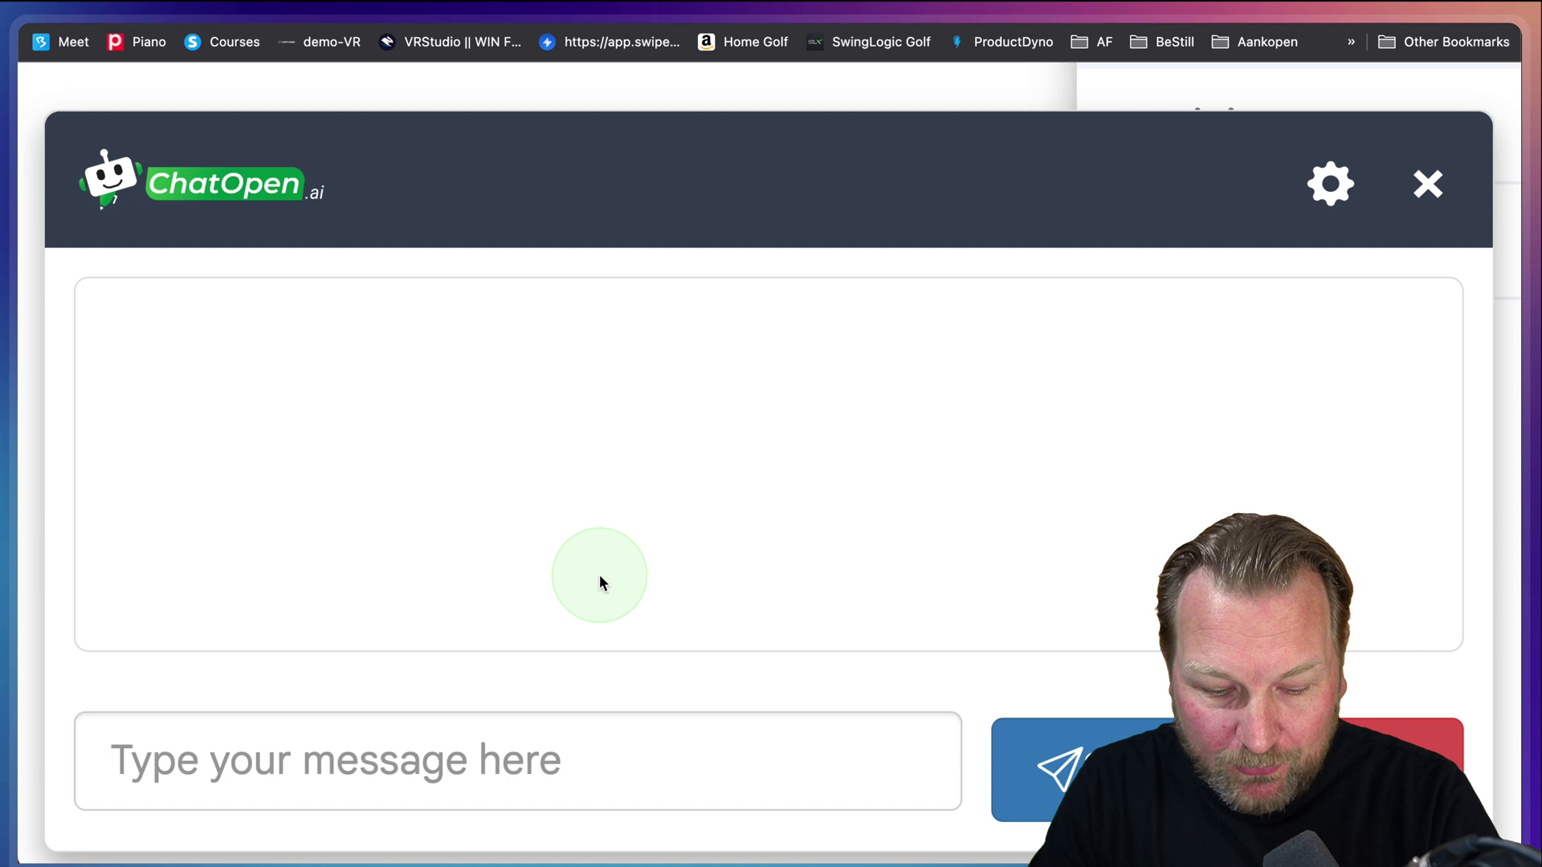
{"action": "left_click", "coordinate": [326, 723]}
{"action": "type", "text": "Write an email to my mom and tell her that I'd like to stay for dinner tonight"}
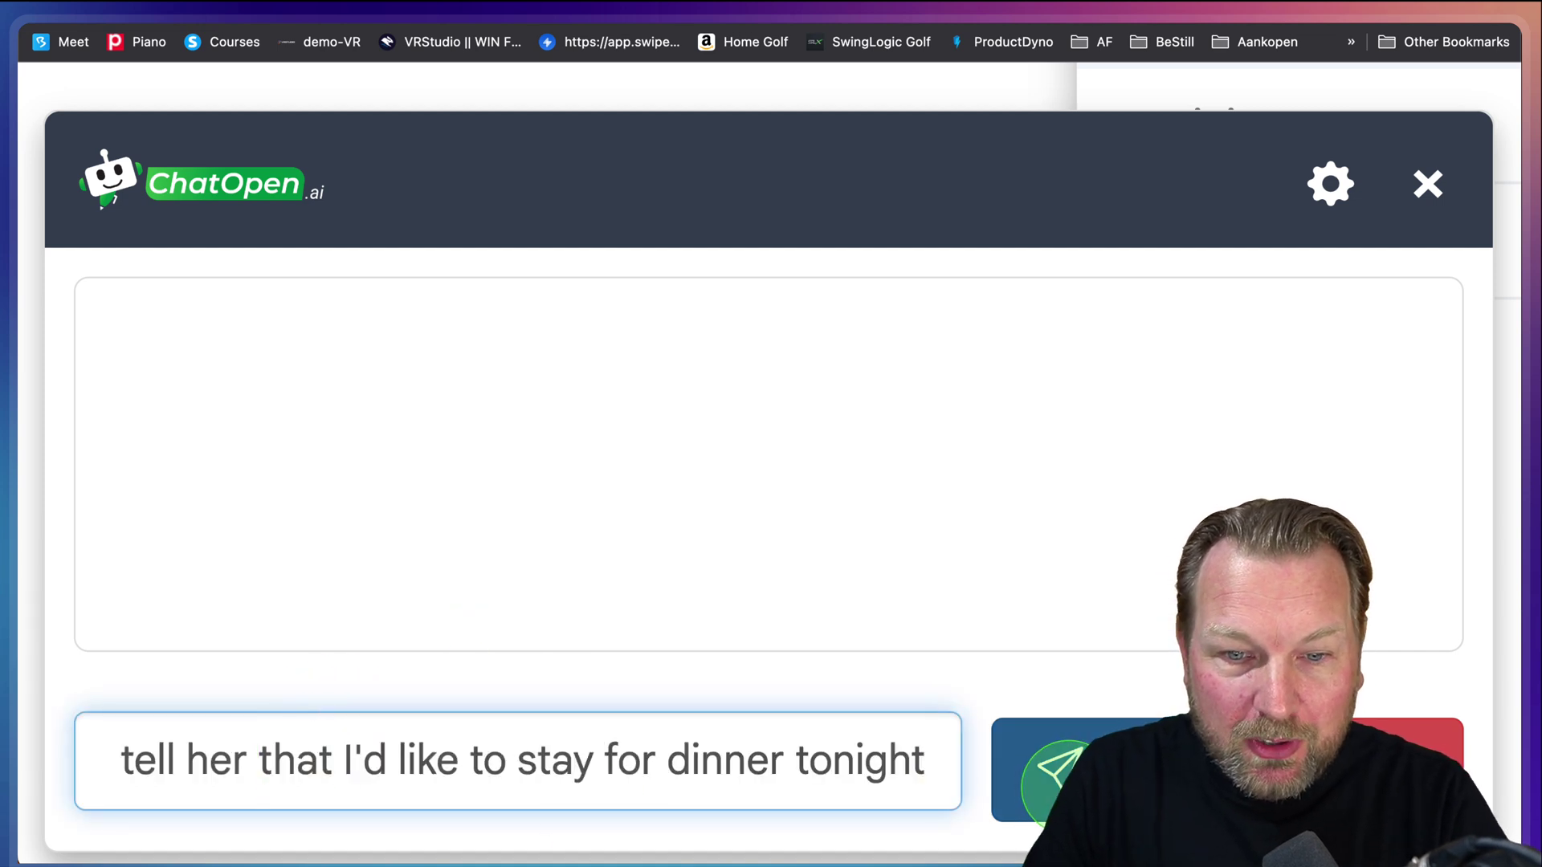
{"action": "left_click", "coordinate": [1052, 767]}
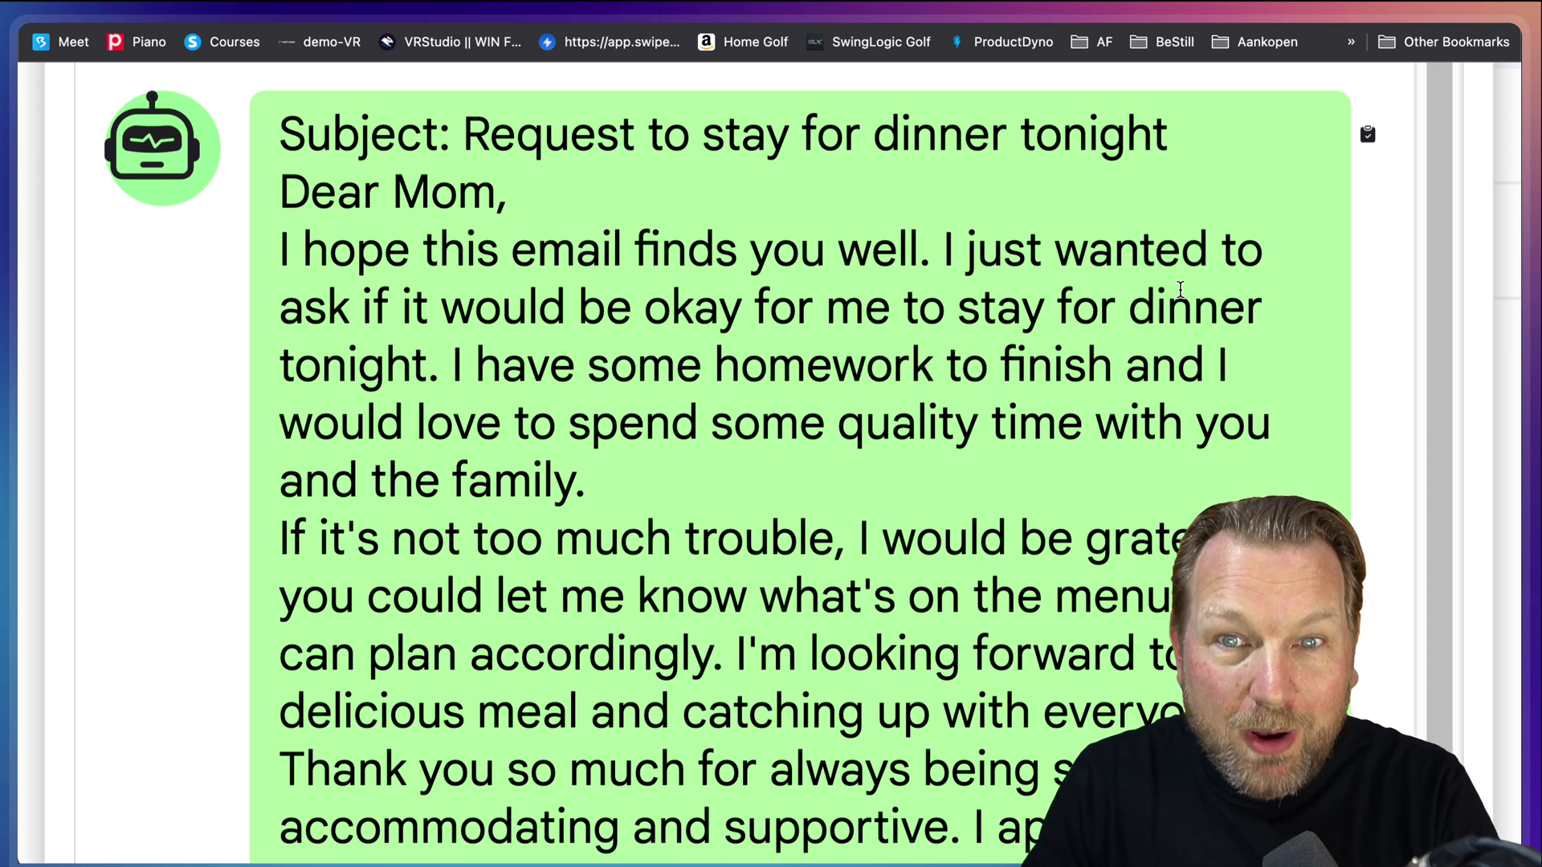
{"action": "left_click", "coordinate": [1368, 134]}
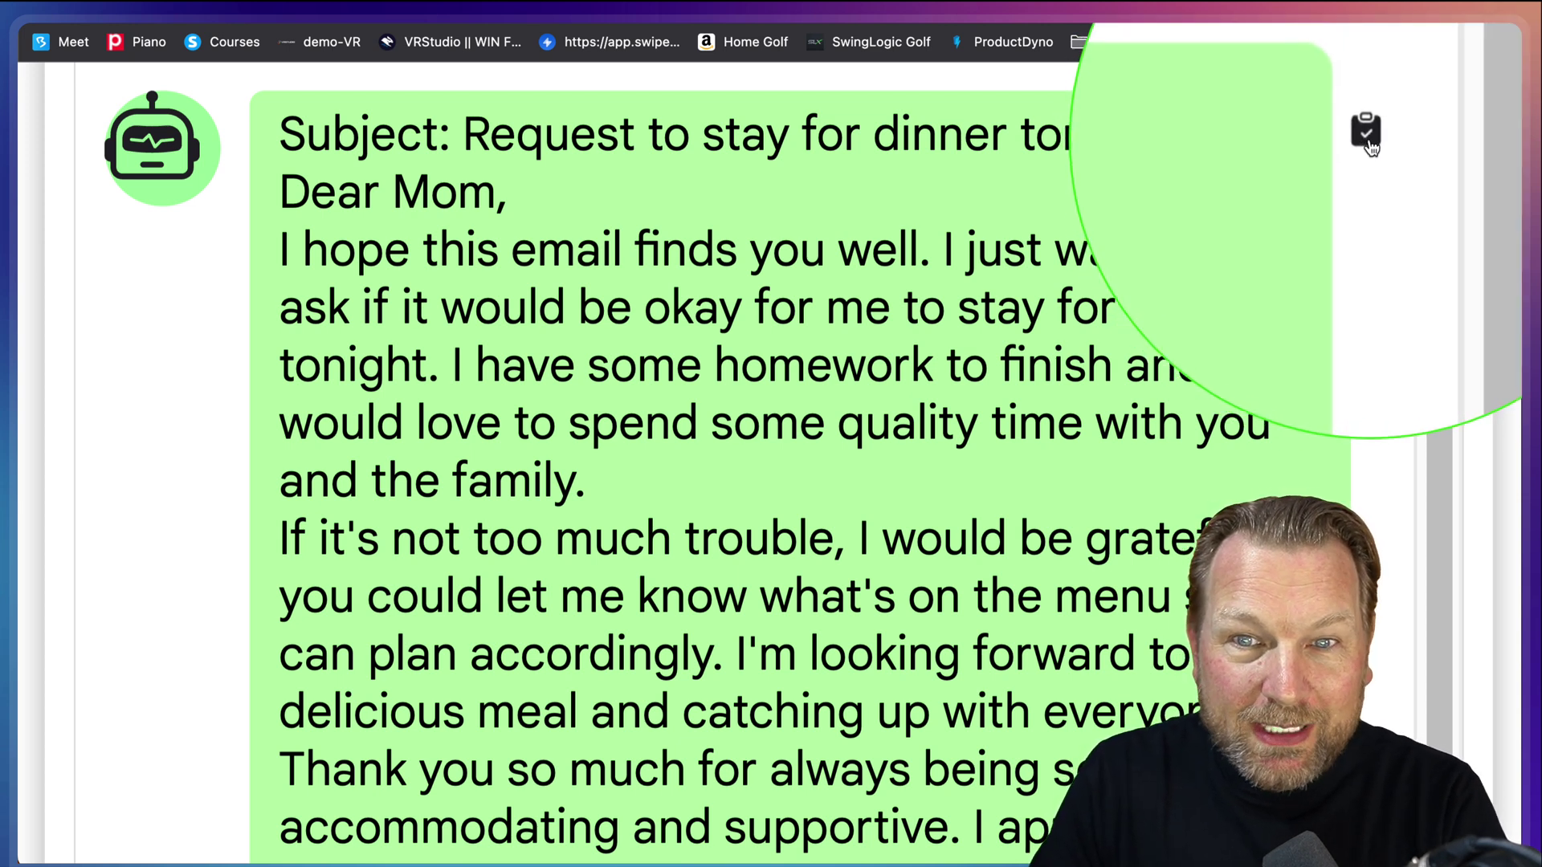
{"action": "key", "text": "ctrl+0"}
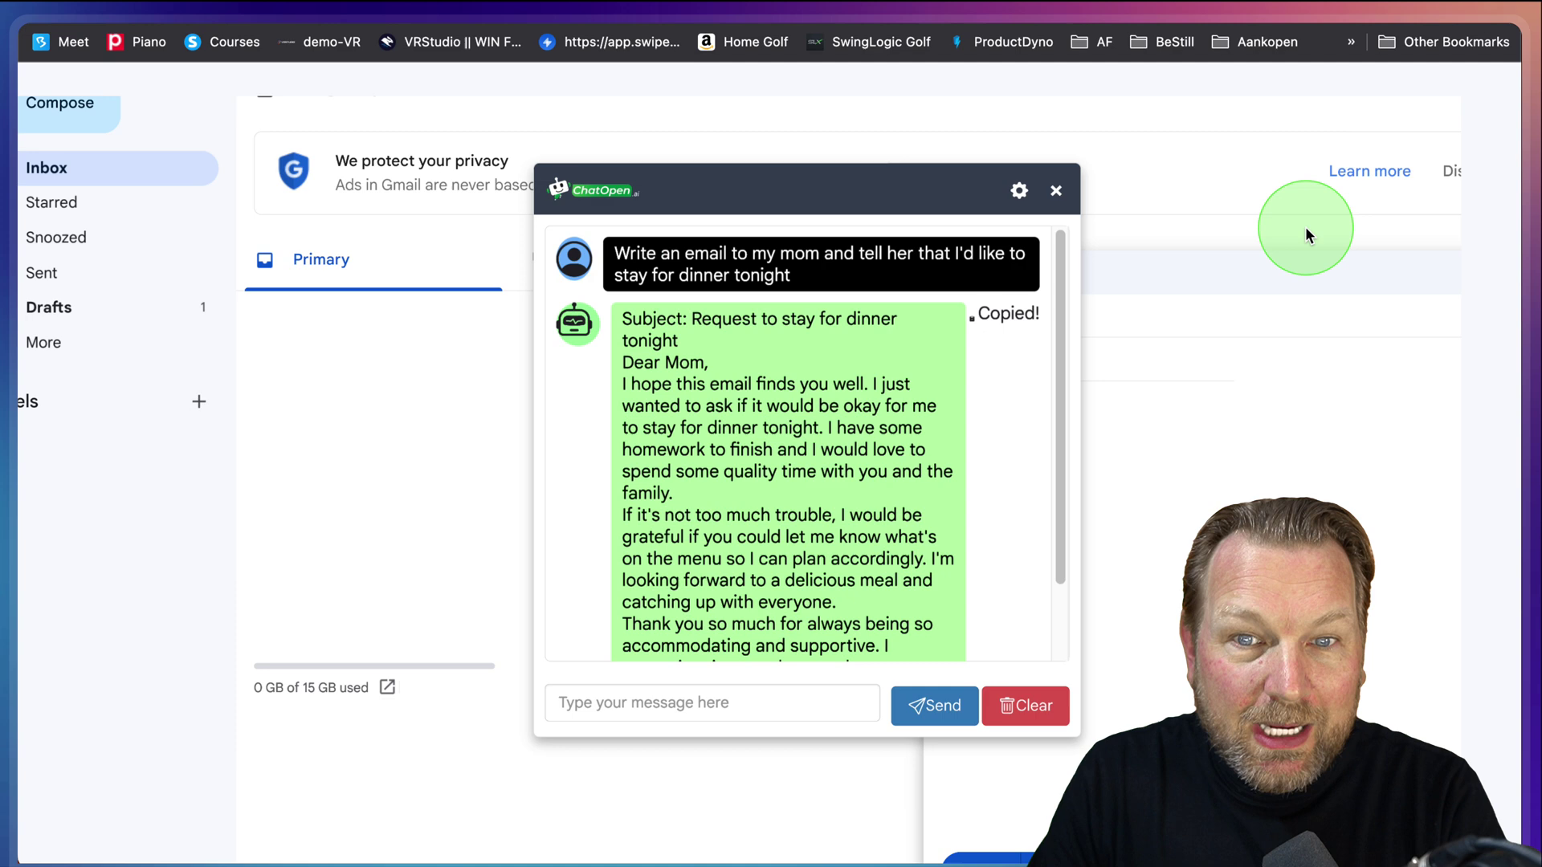
Paste the dinner-request email into the message body using Paste and Match Style.
{"action": "left_click", "coordinate": [988, 239]}
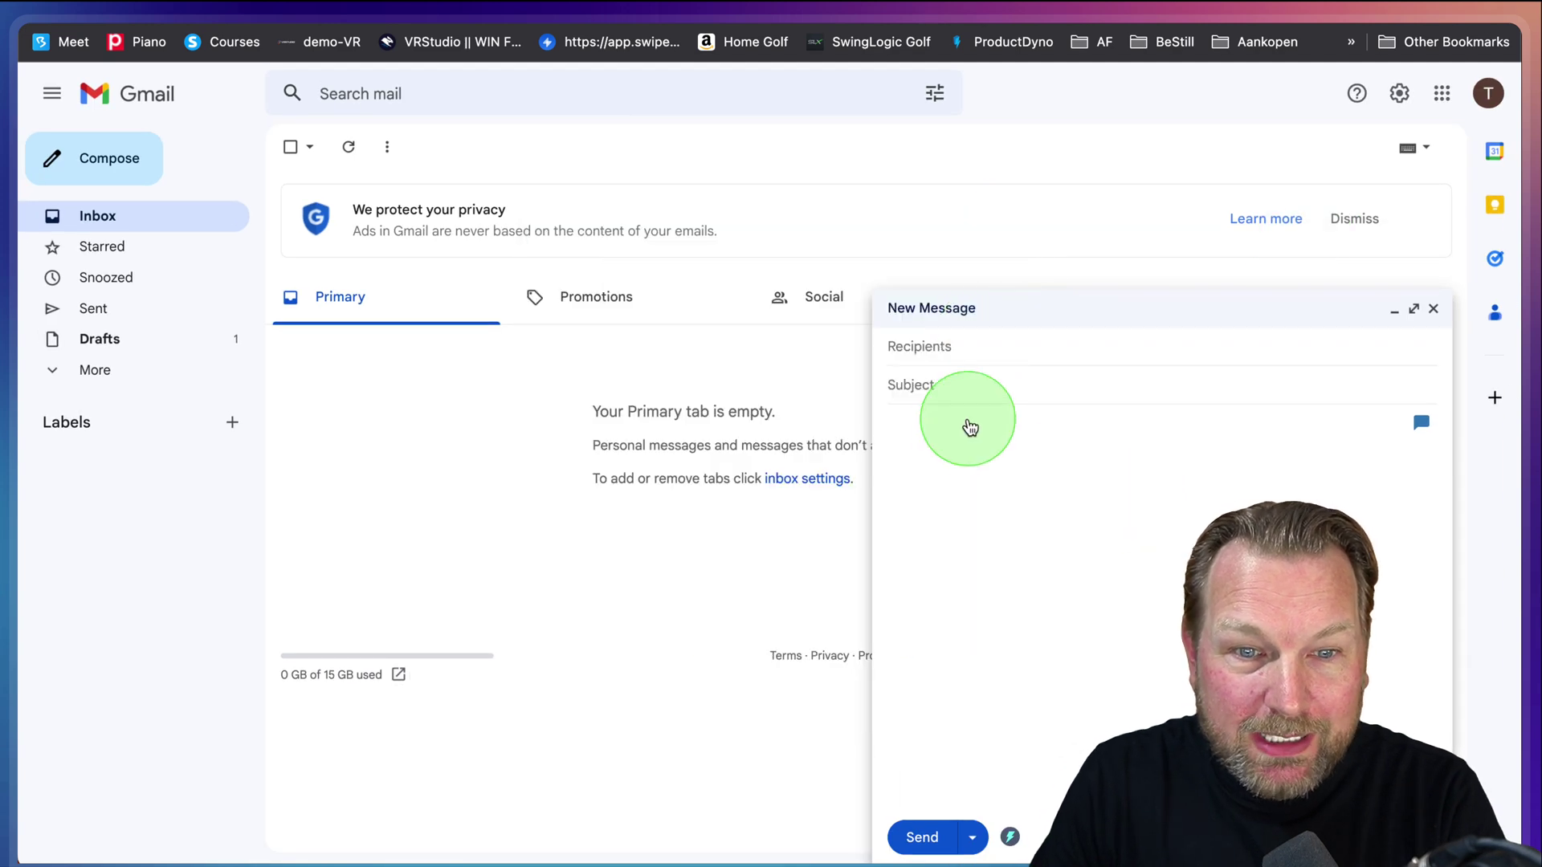
{"action": "right_click", "coordinate": [946, 428]}
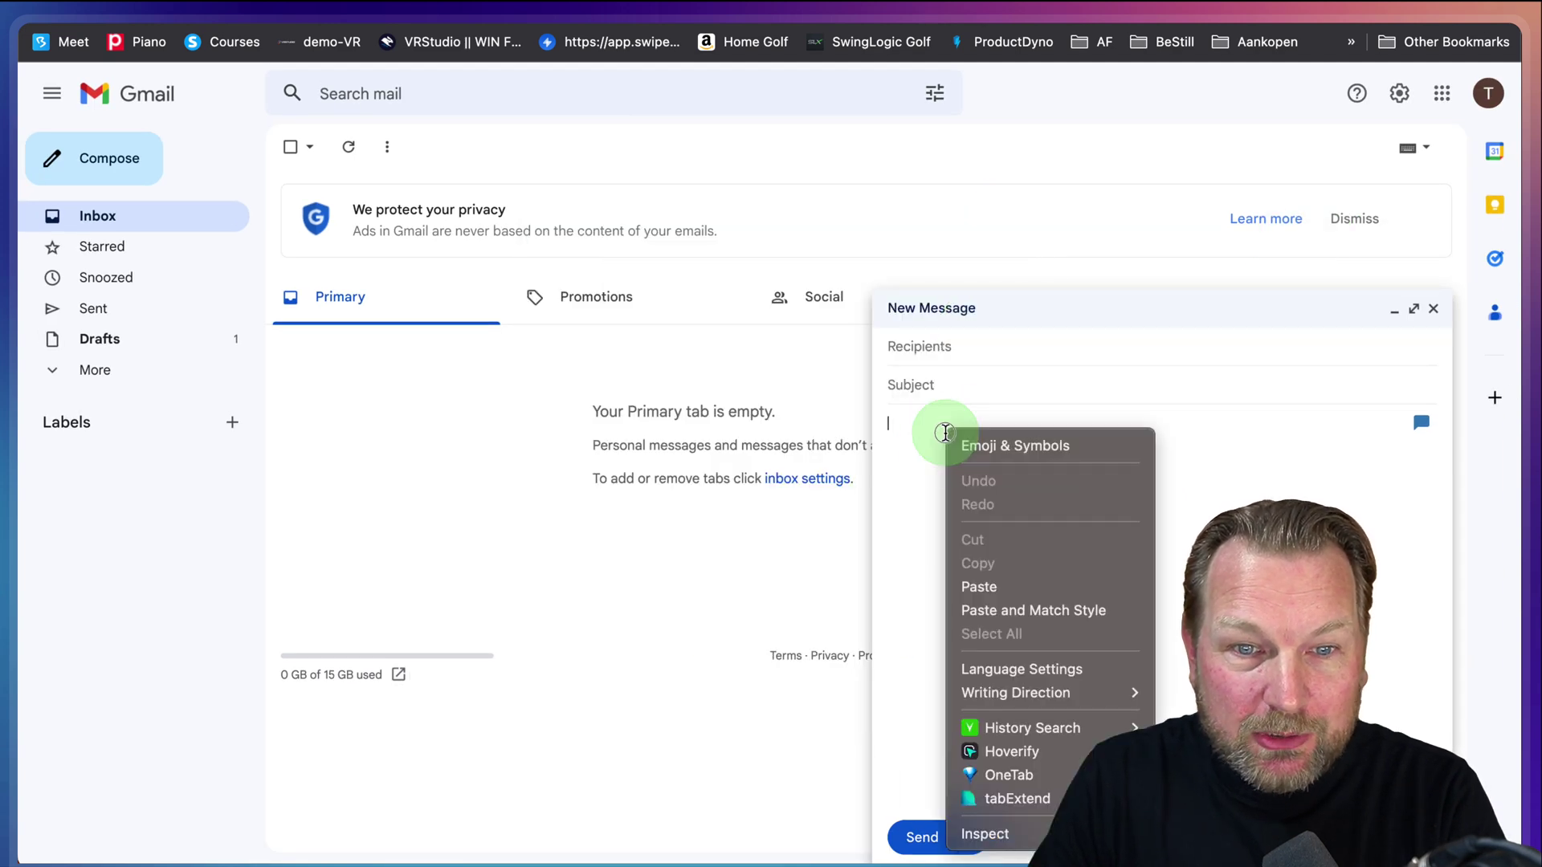
{"action": "left_click", "coordinate": [1003, 612]}
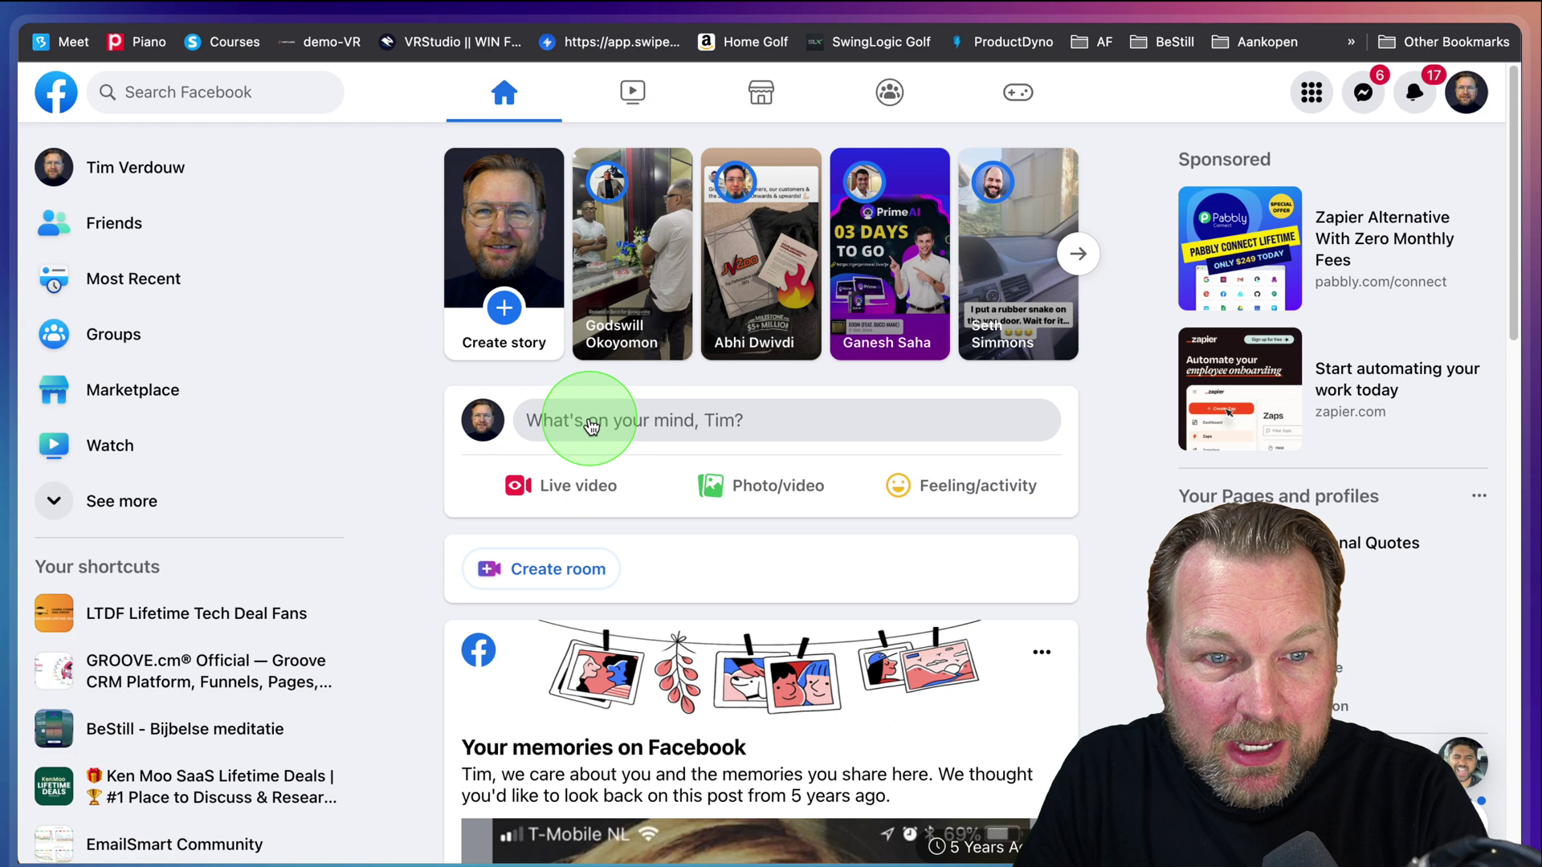
Start a Facebook post and have ChatOpen write a motivational fruit-for-breakfast post, then copy it.
{"action": "left_click", "coordinate": [560, 431]}
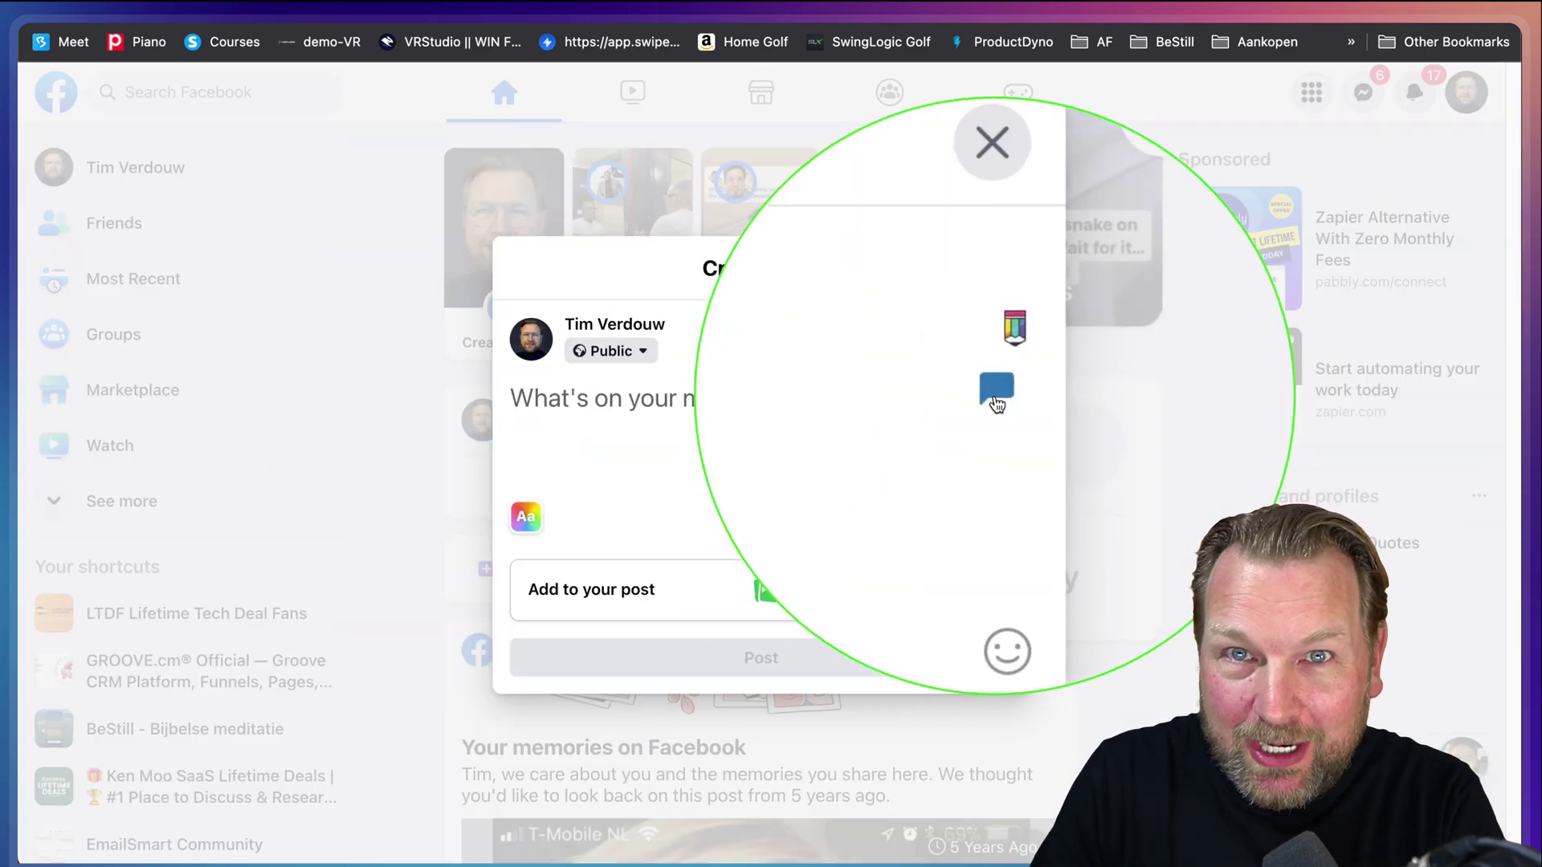
{"action": "left_click", "coordinate": [996, 401]}
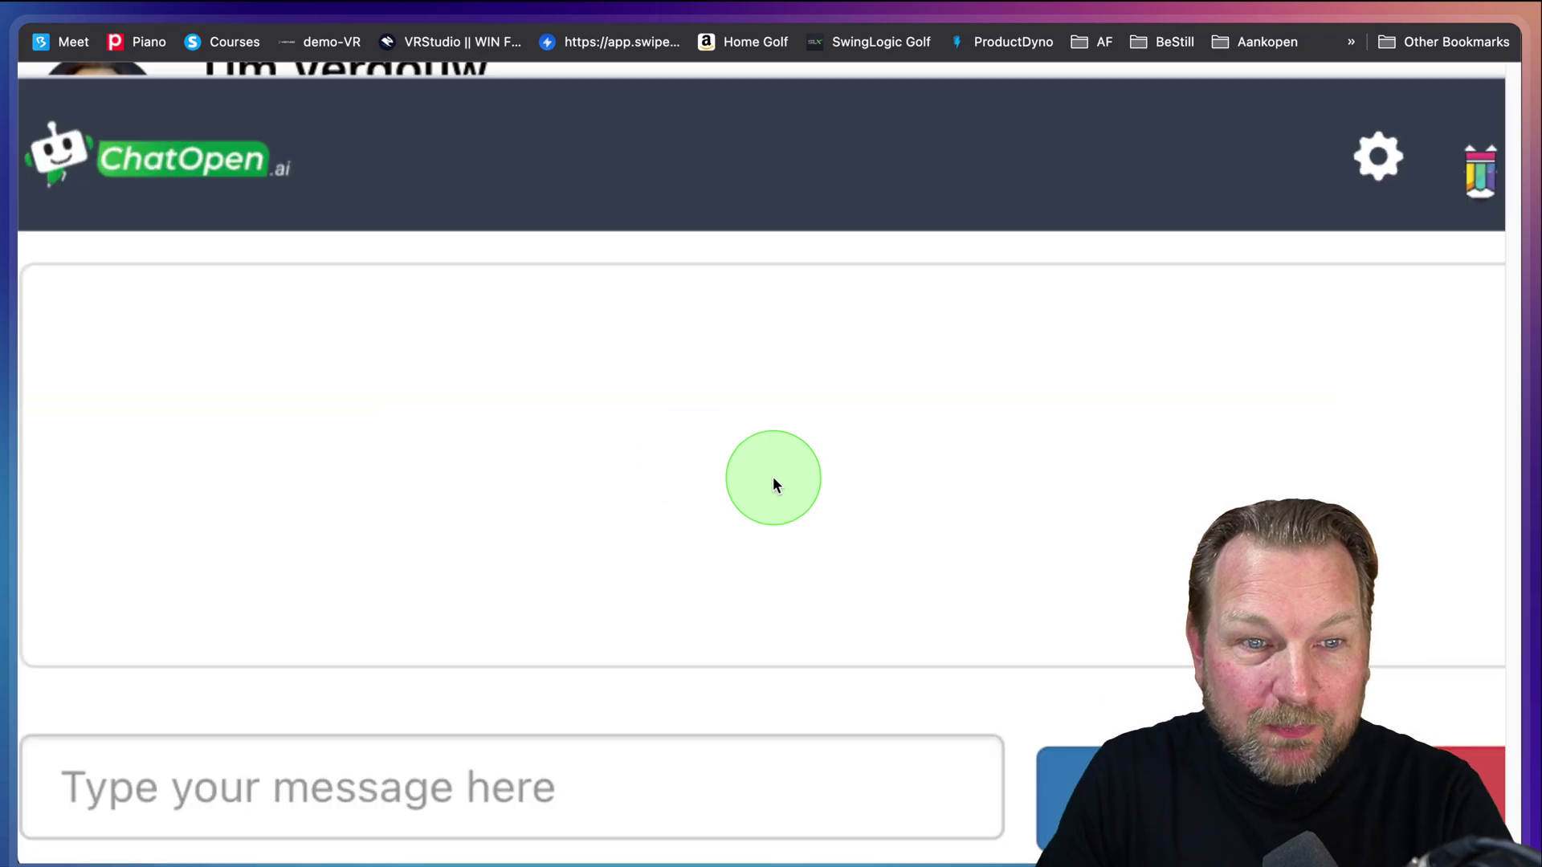
{"action": "left_click", "coordinate": [291, 776]}
{"action": "key", "text": "super+v"}
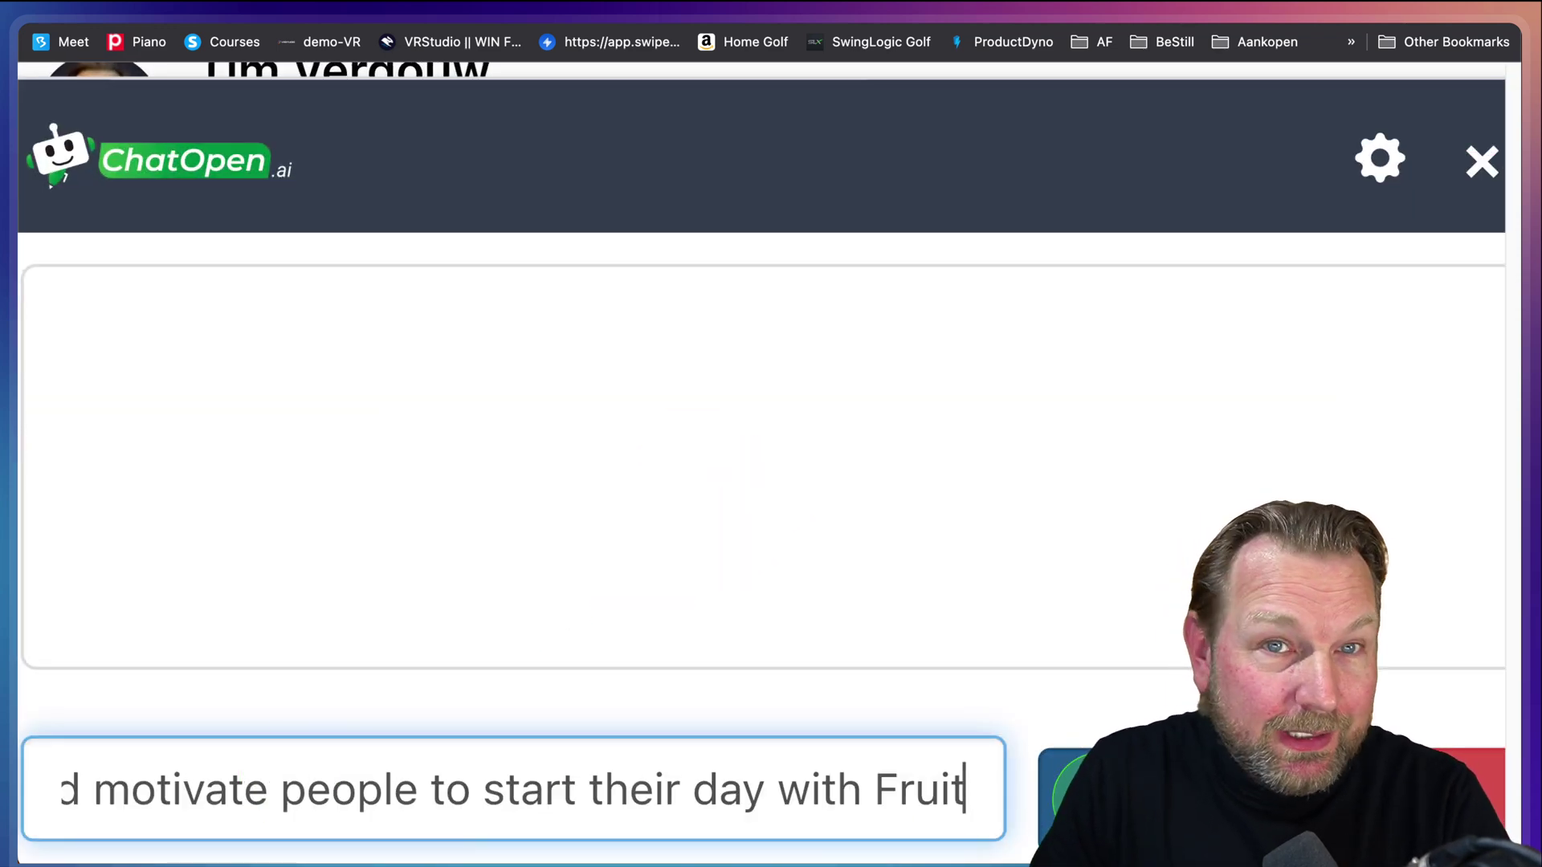
{"action": "key", "text": "Return"}
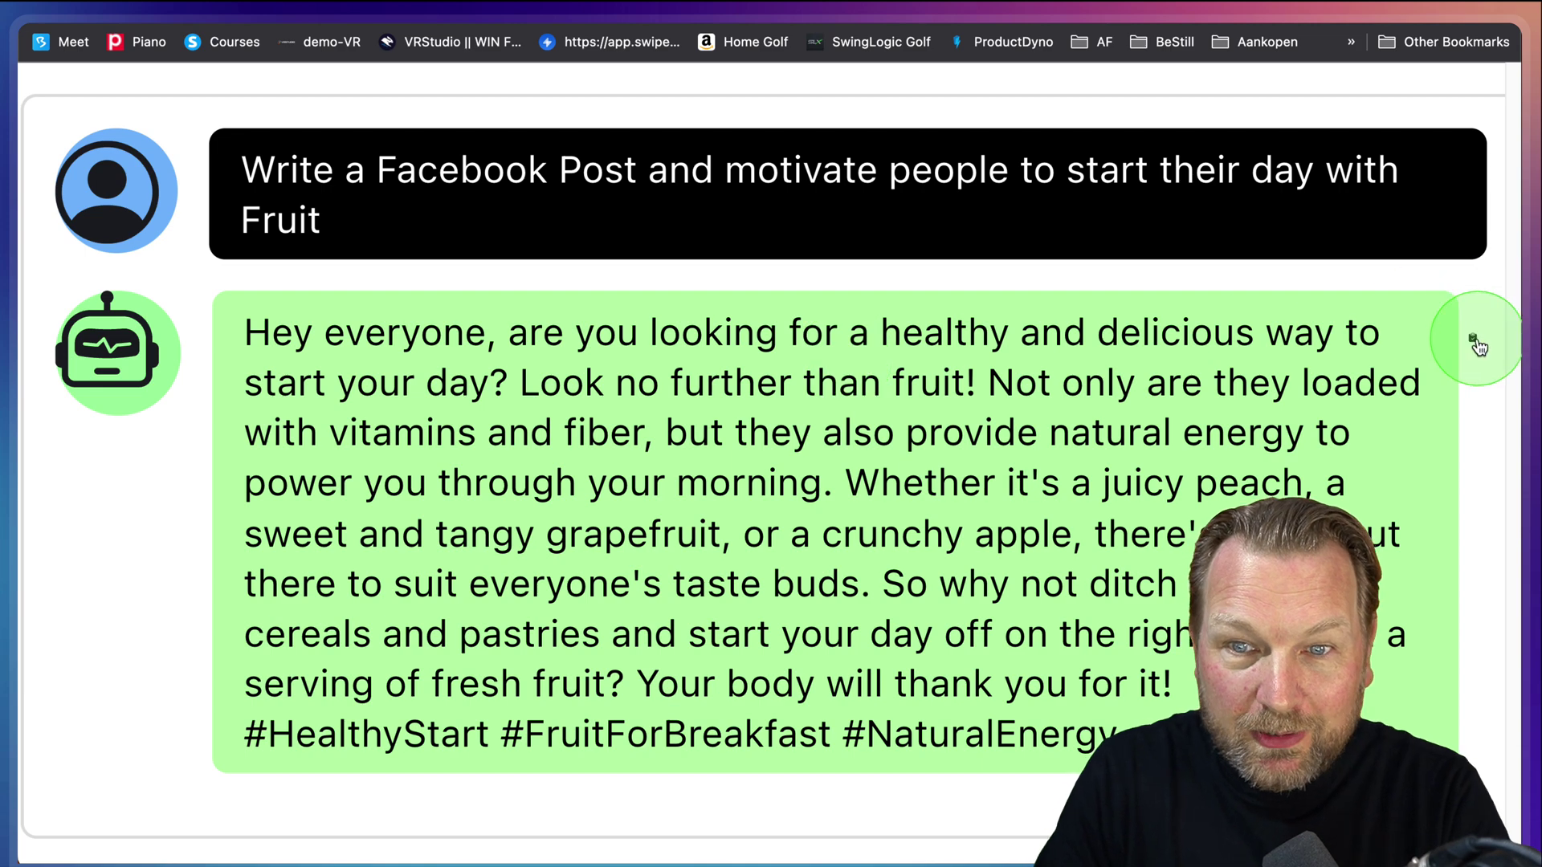
{"action": "left_click", "coordinate": [1476, 346]}
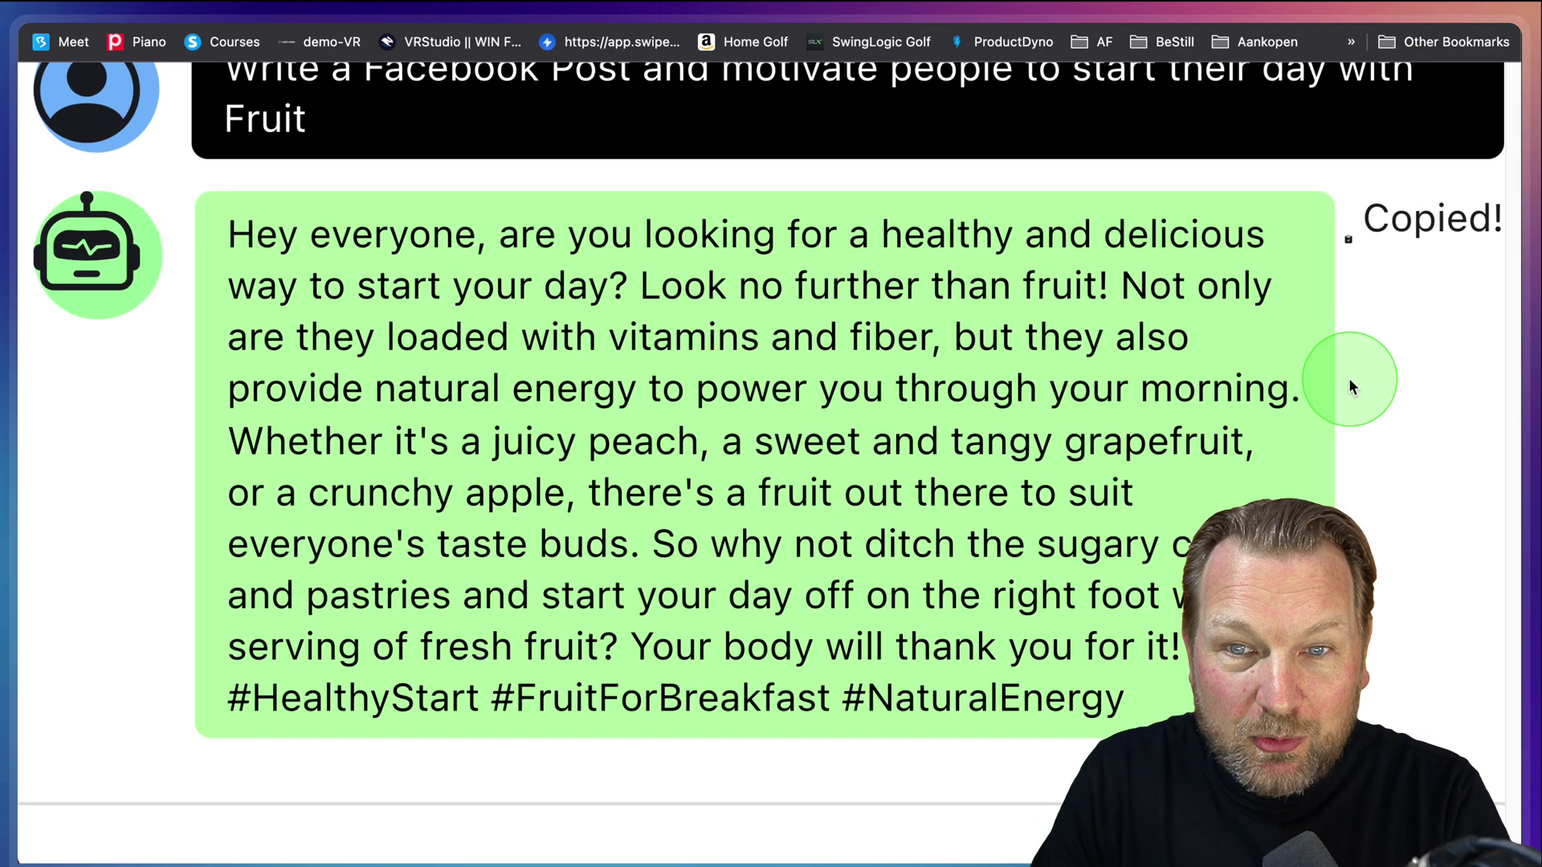
{"action": "key", "text": "super+0"}
Paste the fruit-for-breakfast post with its three hashtags into the Create post field.
{"action": "left_click", "coordinate": [1004, 286]}
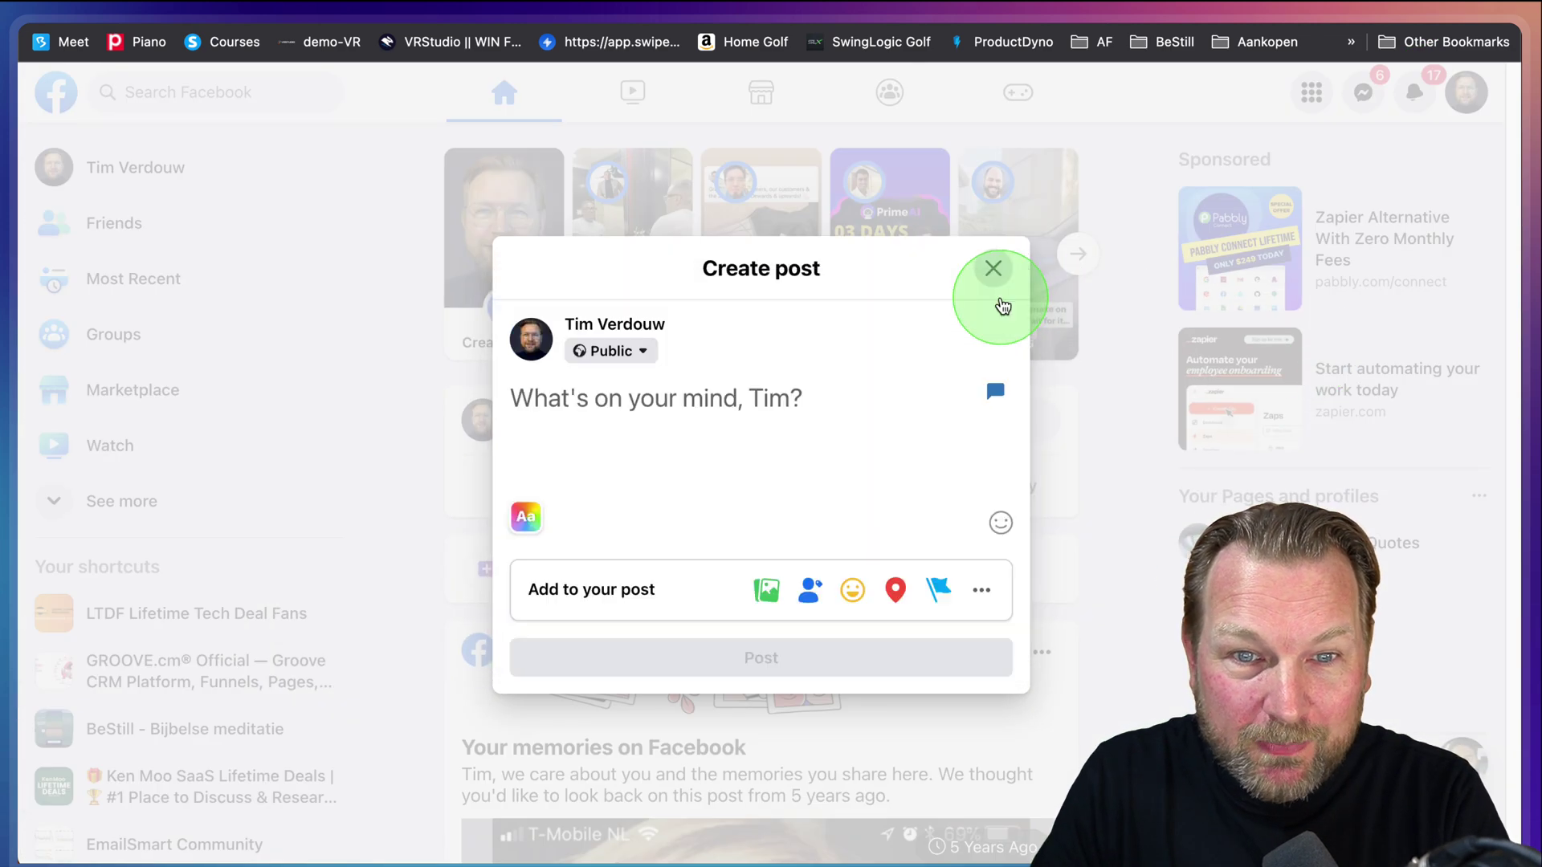
{"action": "left_click", "coordinate": [568, 387]}
{"action": "key", "text": "super+v"}
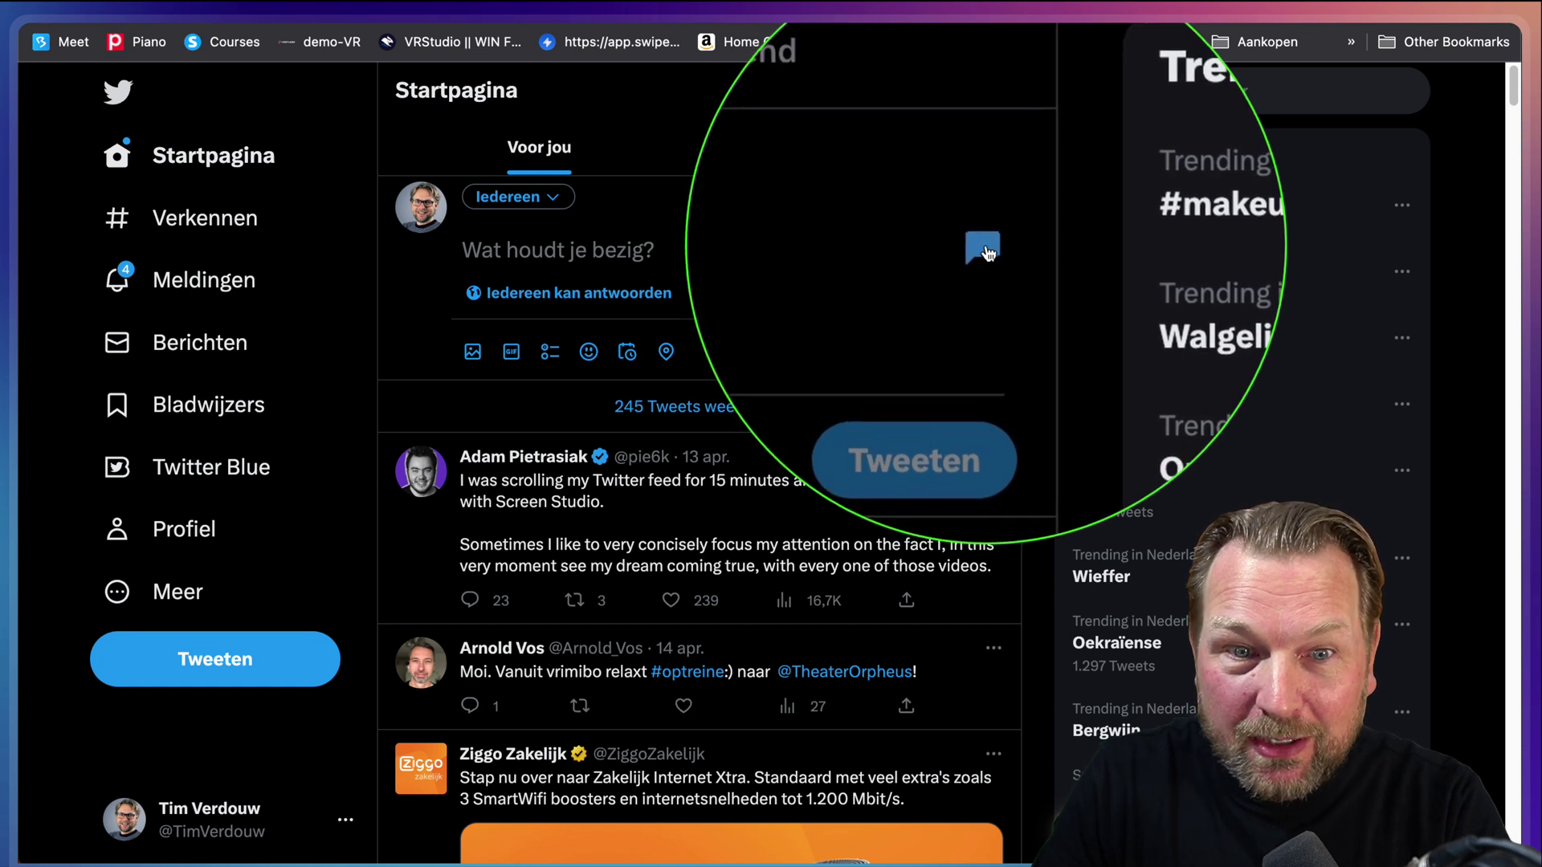
Ask ChatOpen to 'Write a Tweet about Success' and copy the generated tweet.
{"action": "left_click", "coordinate": [984, 246]}
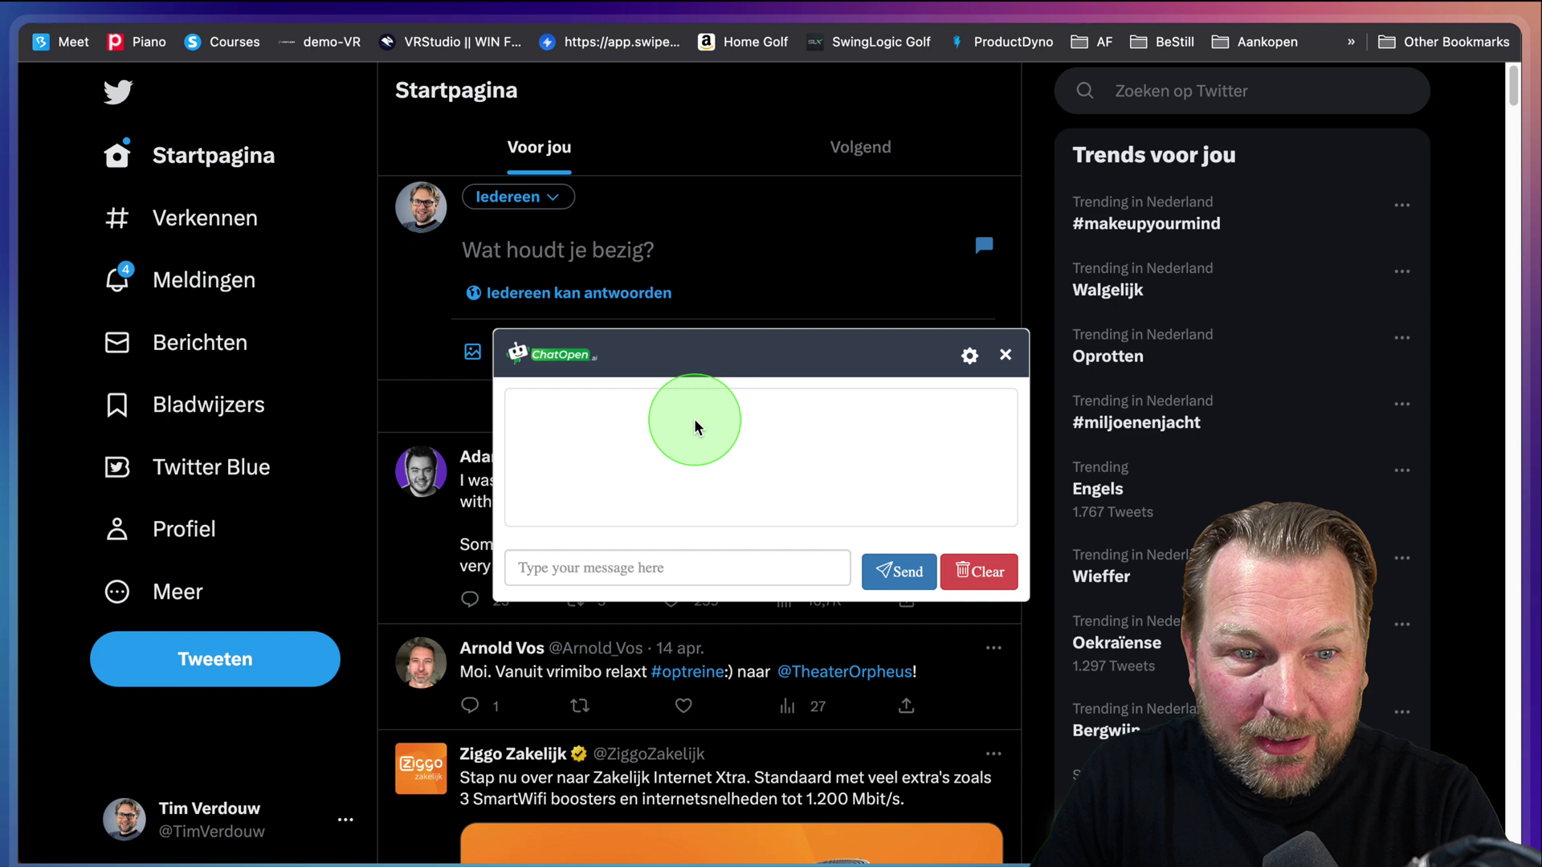
{"action": "left_click", "coordinate": [573, 564]}
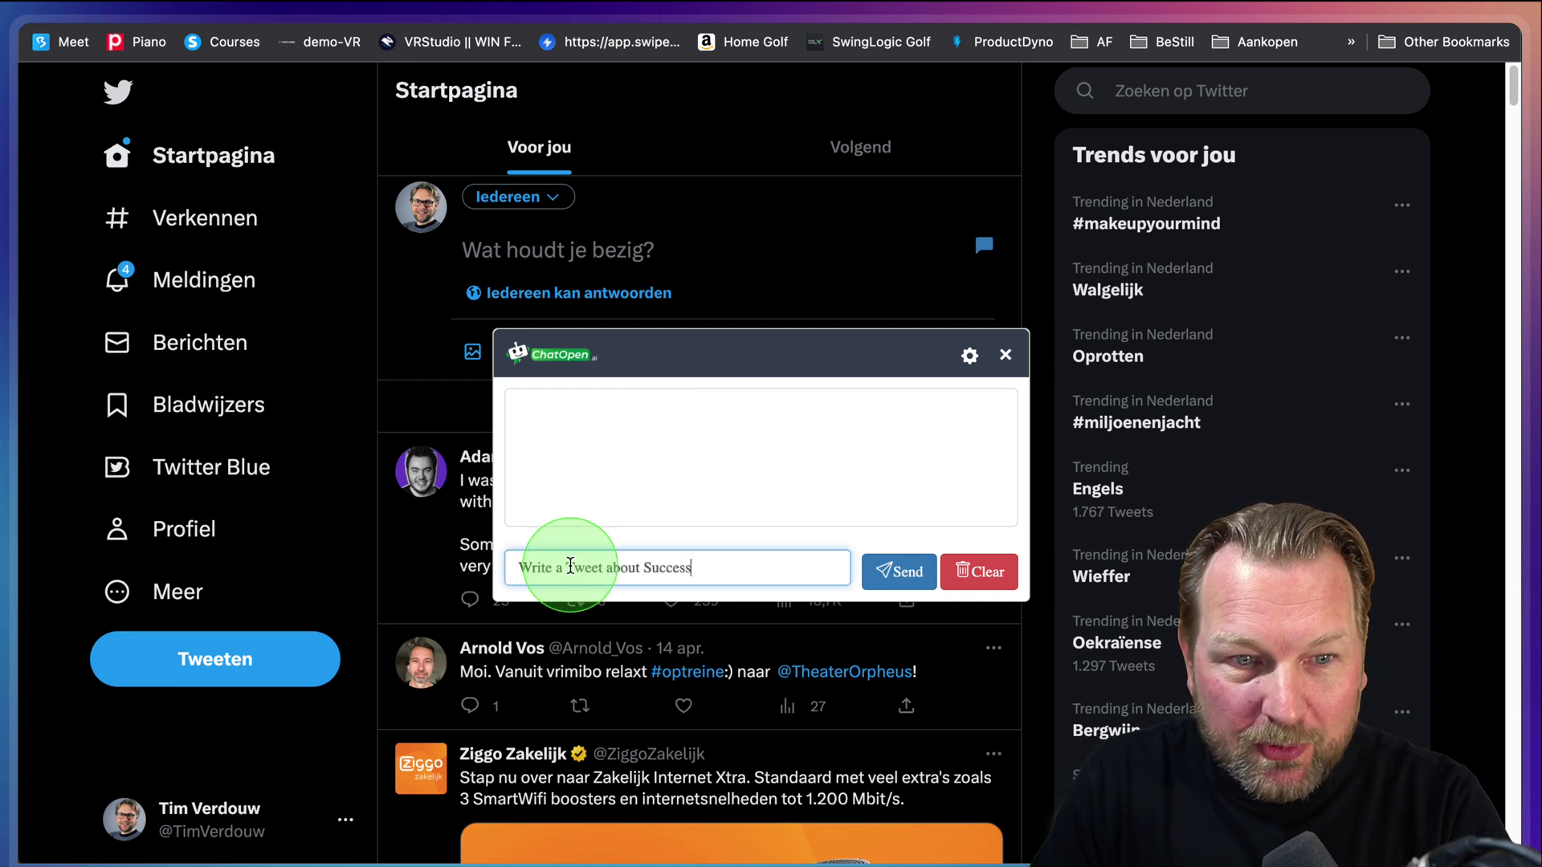
{"action": "left_click", "coordinate": [897, 571]}
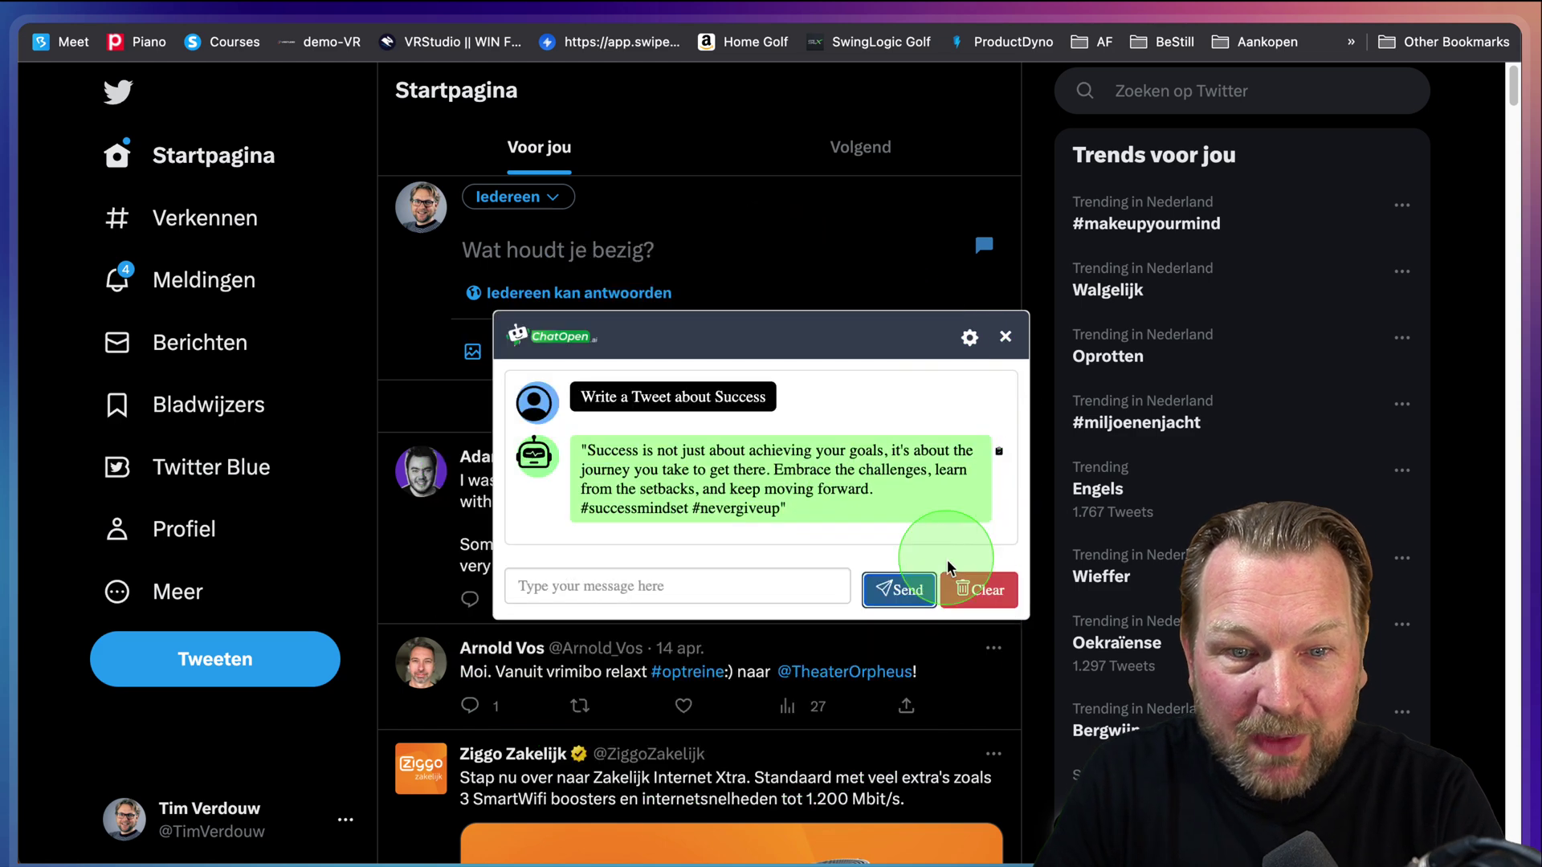
{"action": "left_click", "coordinate": [999, 451]}
Paste the success tweet ending in #successmindset #nevergiveup into the tweet box.
{"action": "left_click", "coordinate": [1004, 344]}
{"action": "left_click", "coordinate": [558, 255]}
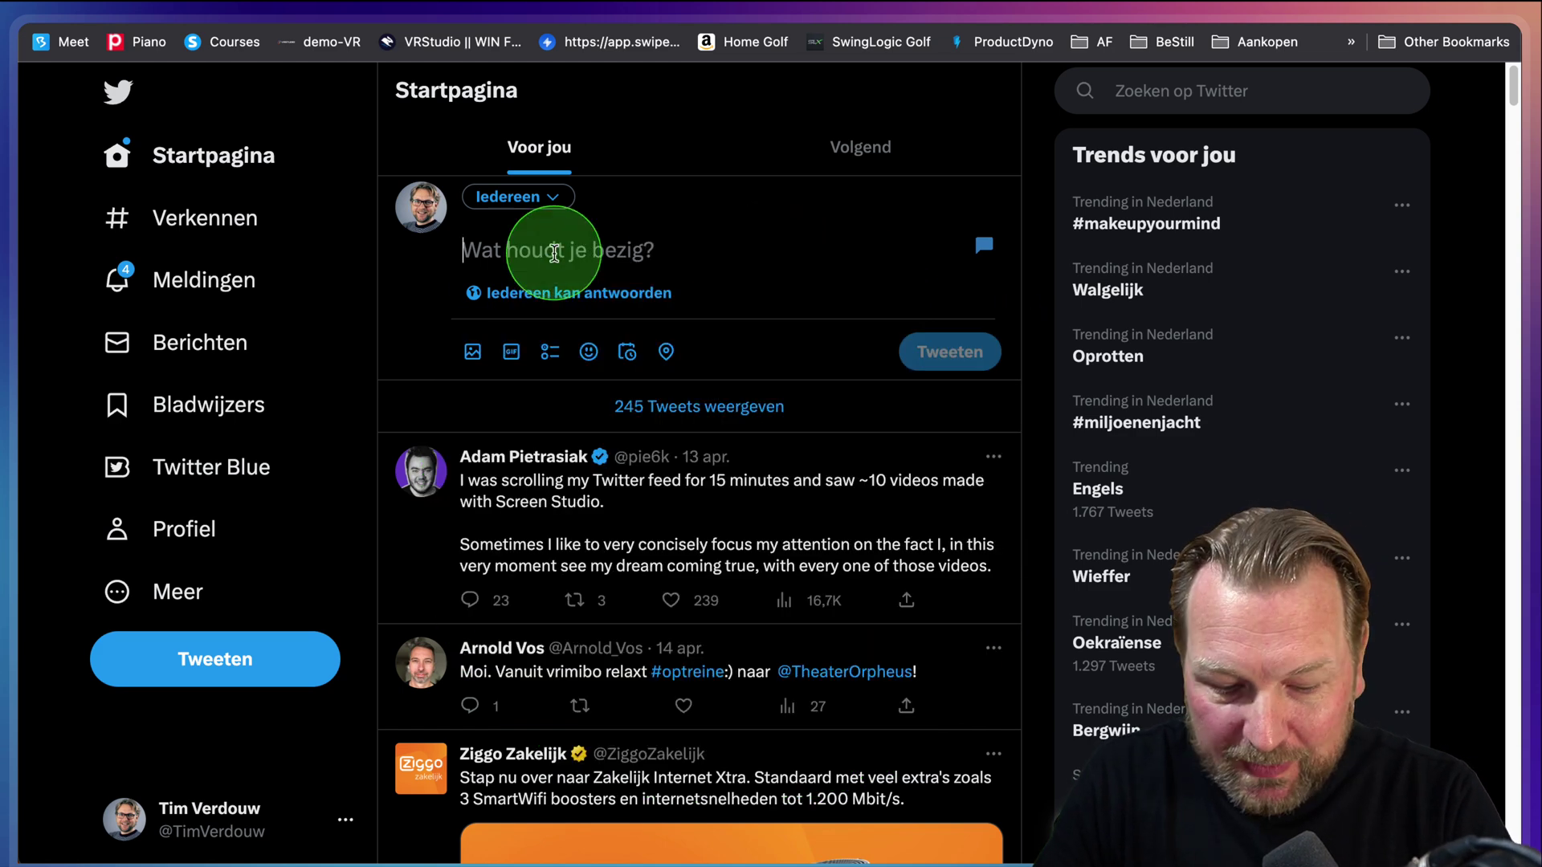
{"action": "key", "text": "super+v"}
{"action": "left_click", "coordinate": [817, 410]}
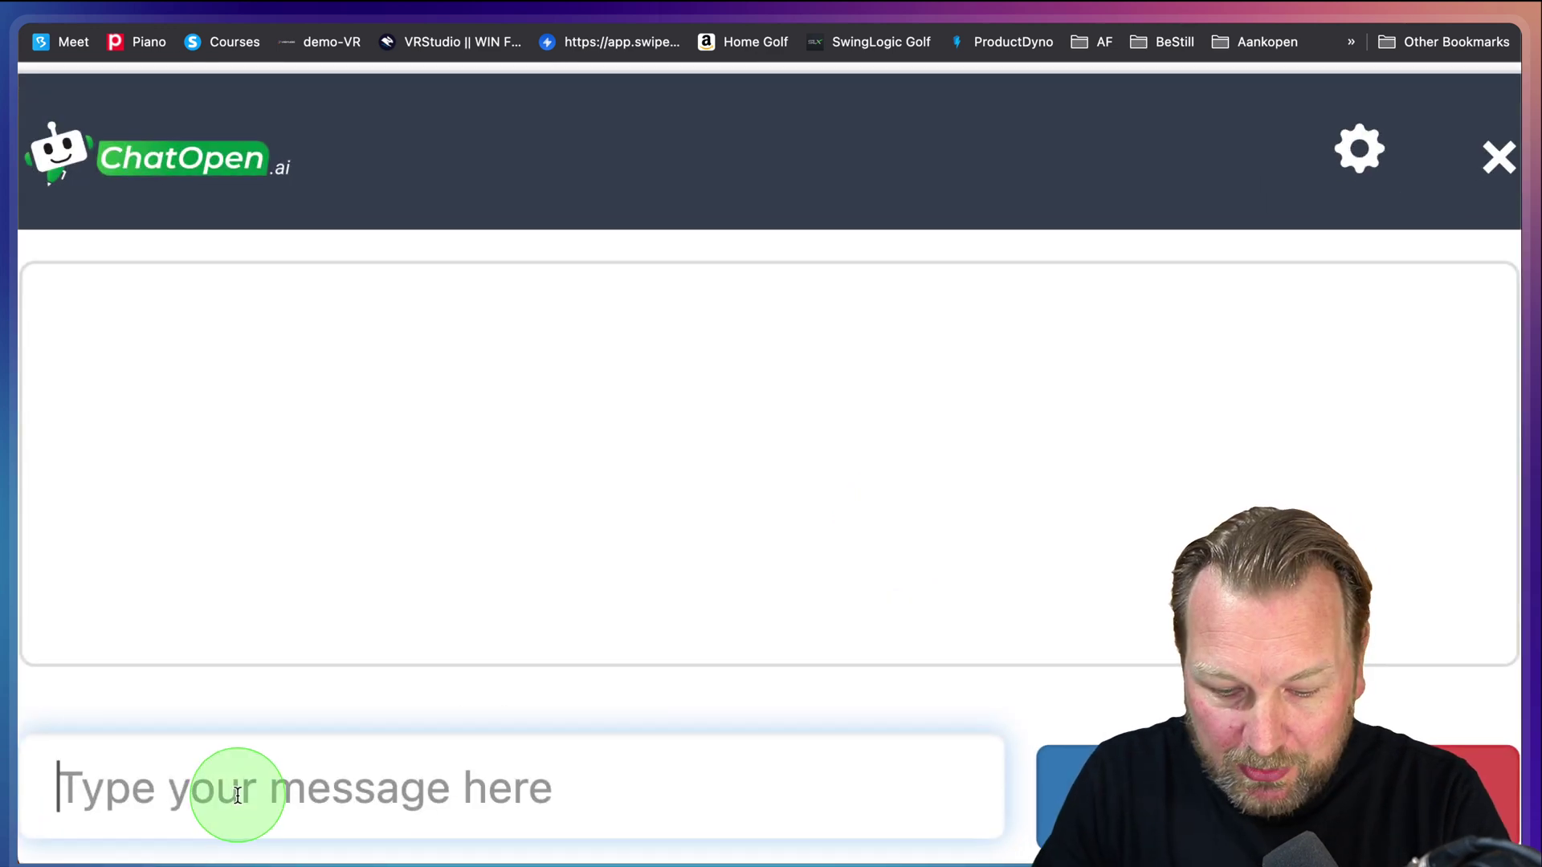
Have ChatOpen write a LinkedIn post seeking carpentry job leads for a brother, and copy it.
{"action": "key", "text": "super+v"}
{"action": "key", "text": "Return"}
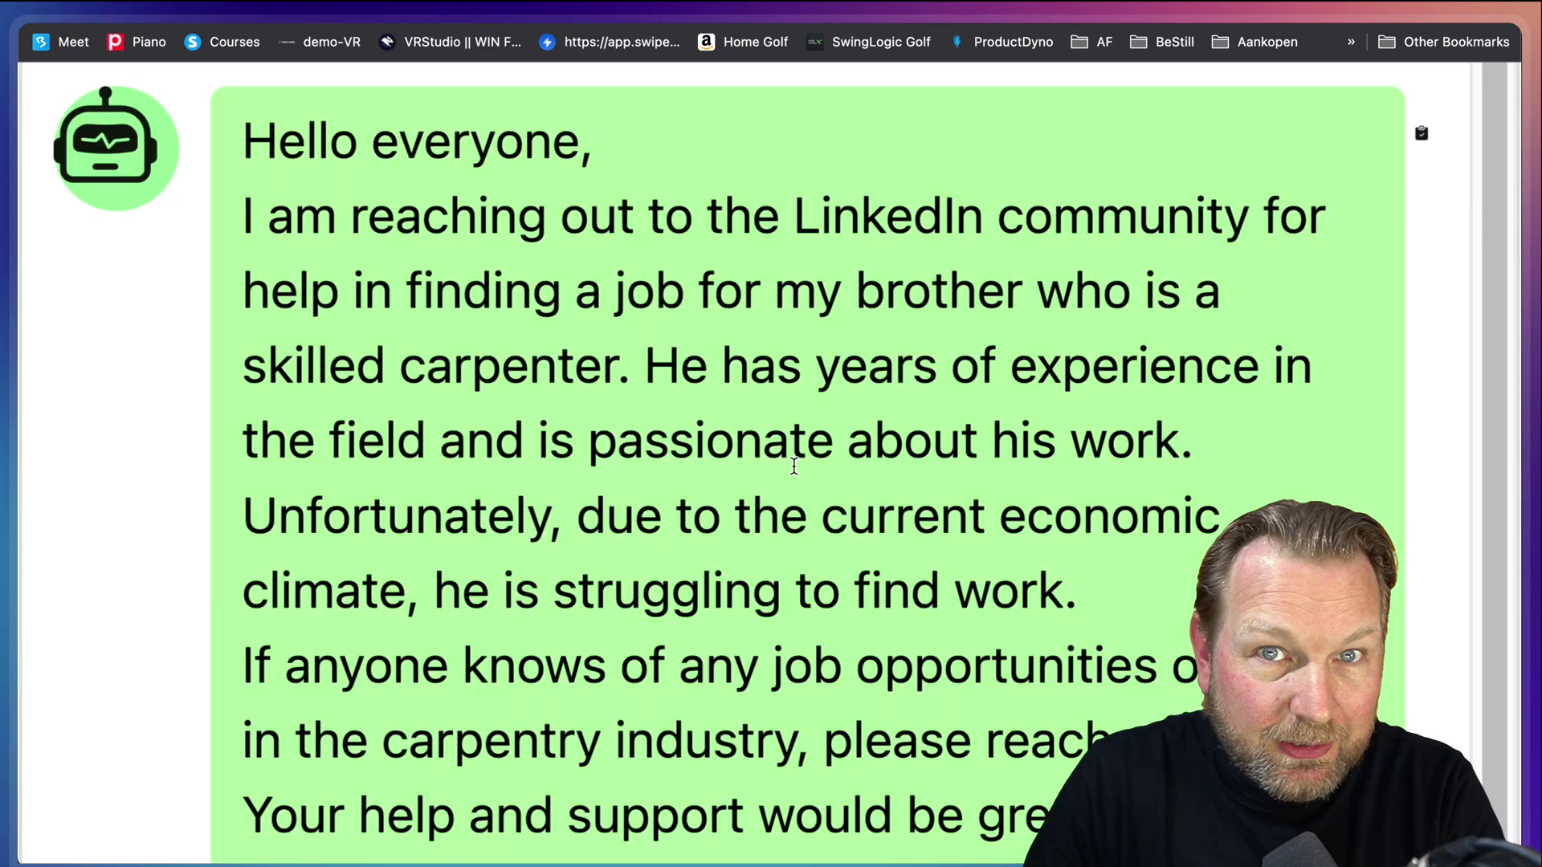
{"action": "left_click", "coordinate": [529, 376]}
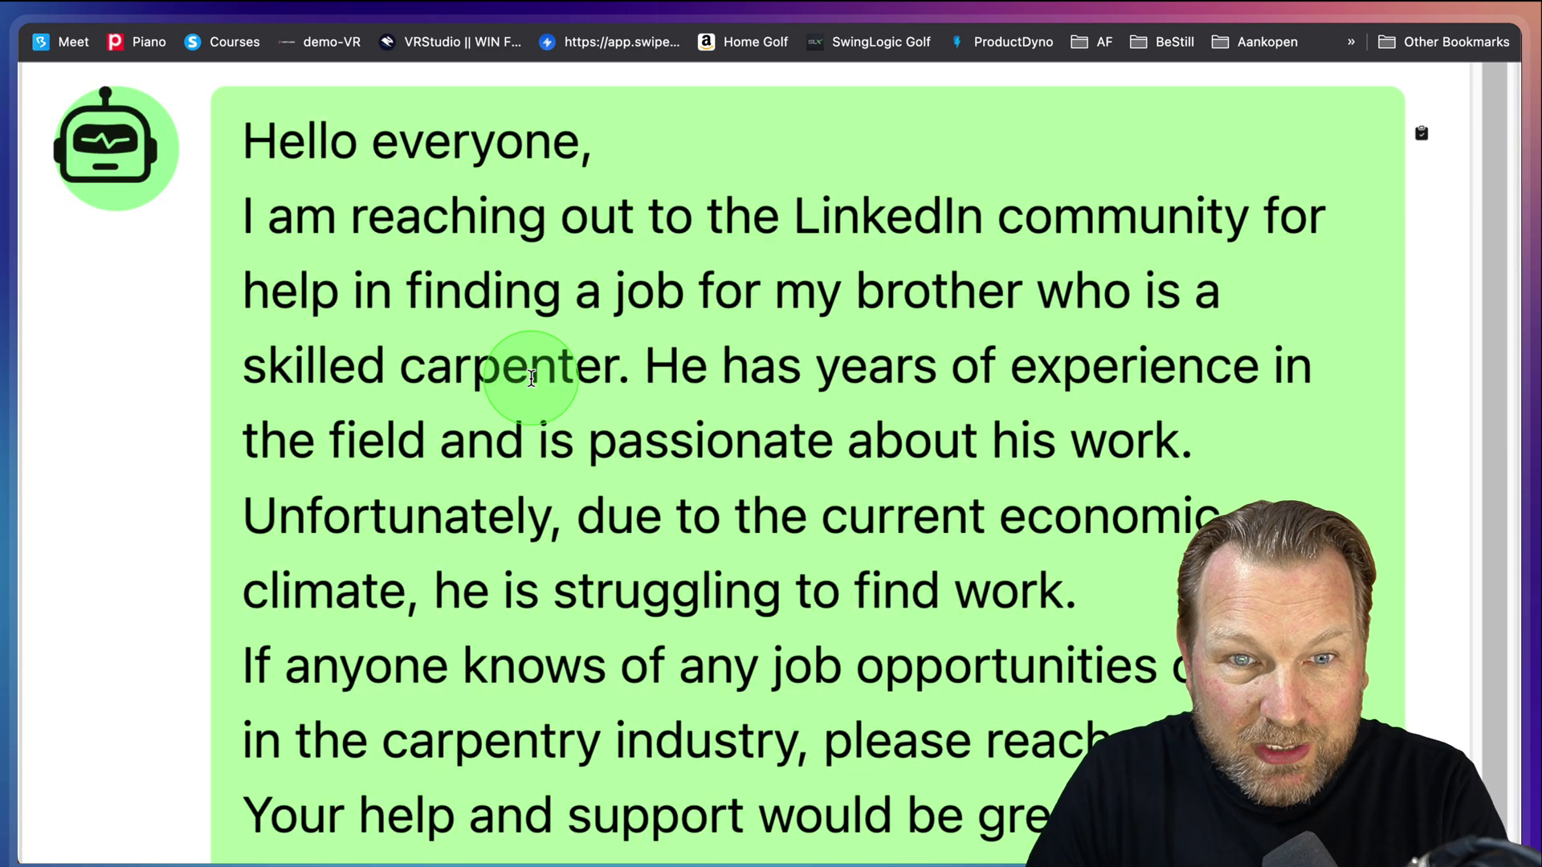
{"action": "scroll", "coordinate": [531, 378], "scroll_direction": "down", "scroll_amount": 3}
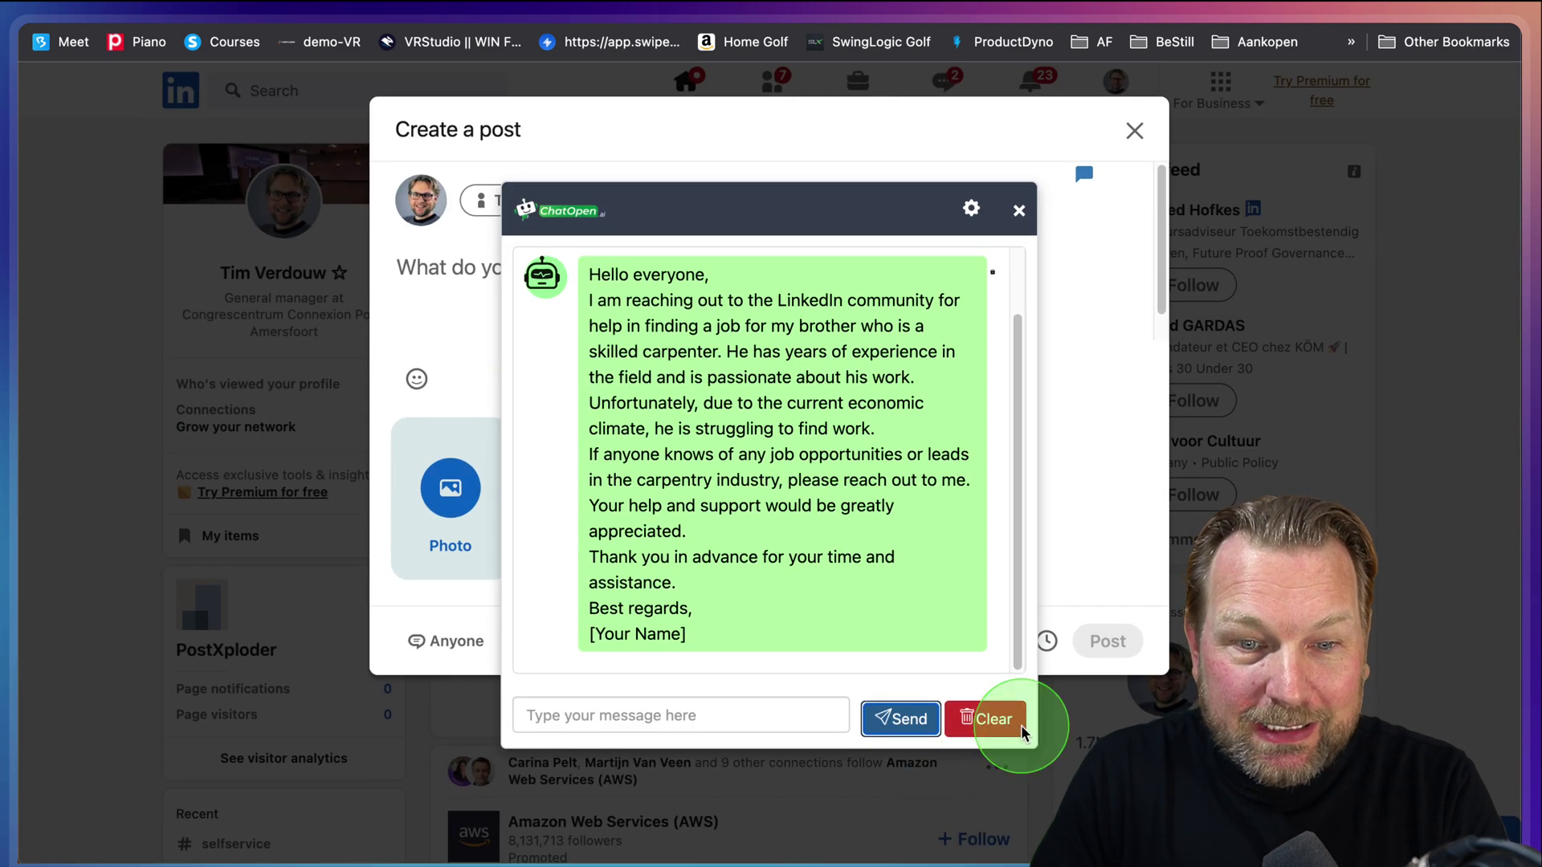
{"action": "left_click", "coordinate": [993, 273]}
Paste the carpentry post into the LinkedIn post field and correct 'Hehas' to 'He has'.
{"action": "left_click", "coordinate": [1019, 212]}
{"action": "left_click", "coordinate": [481, 264]}
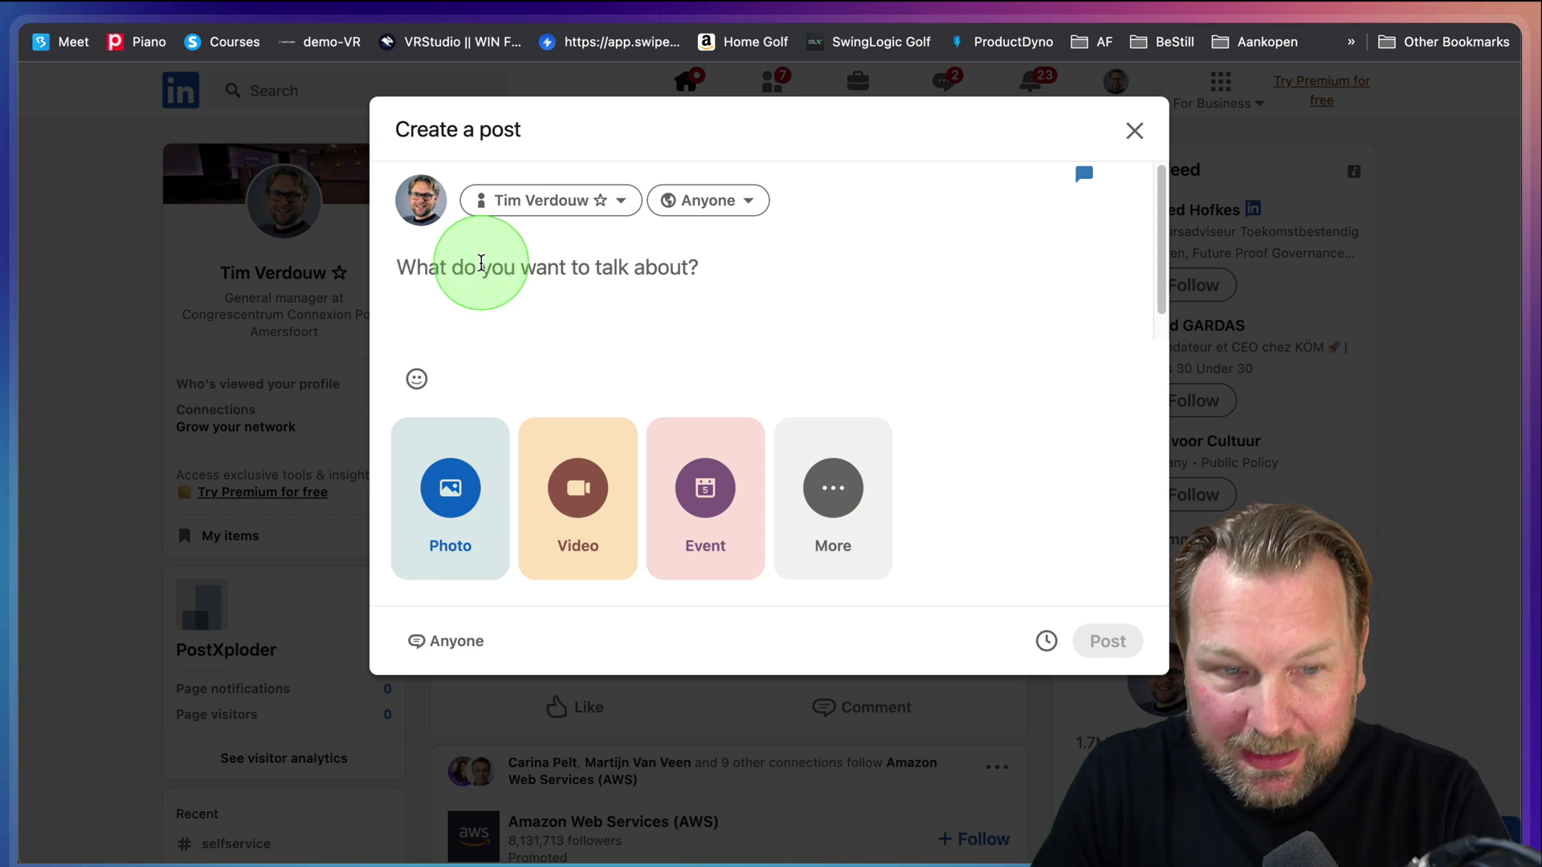
{"action": "key", "text": "super+v"}
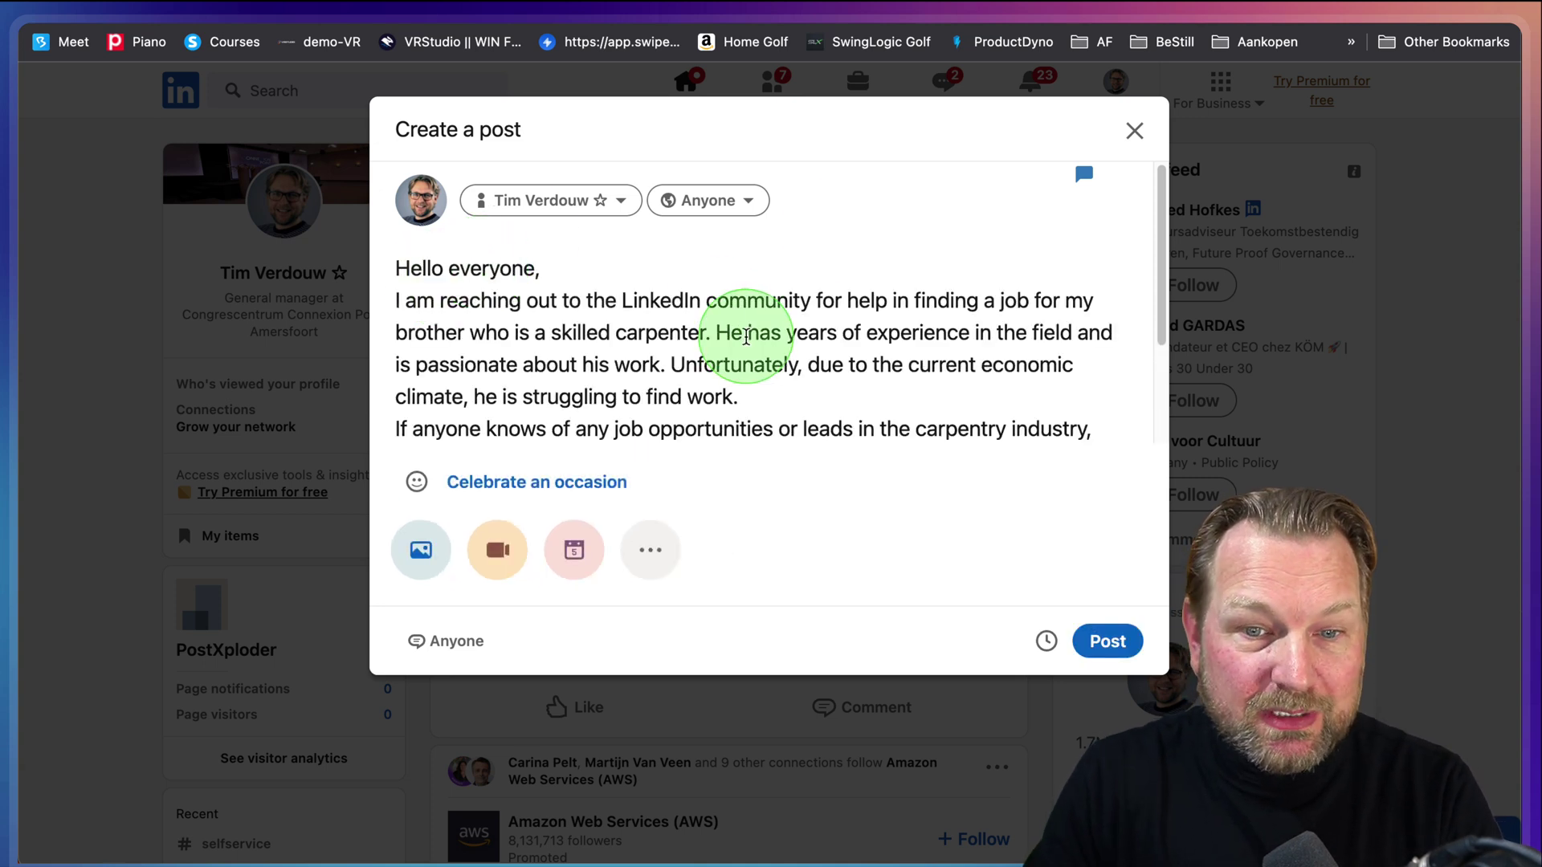
{"action": "left_click", "coordinate": [747, 336]}
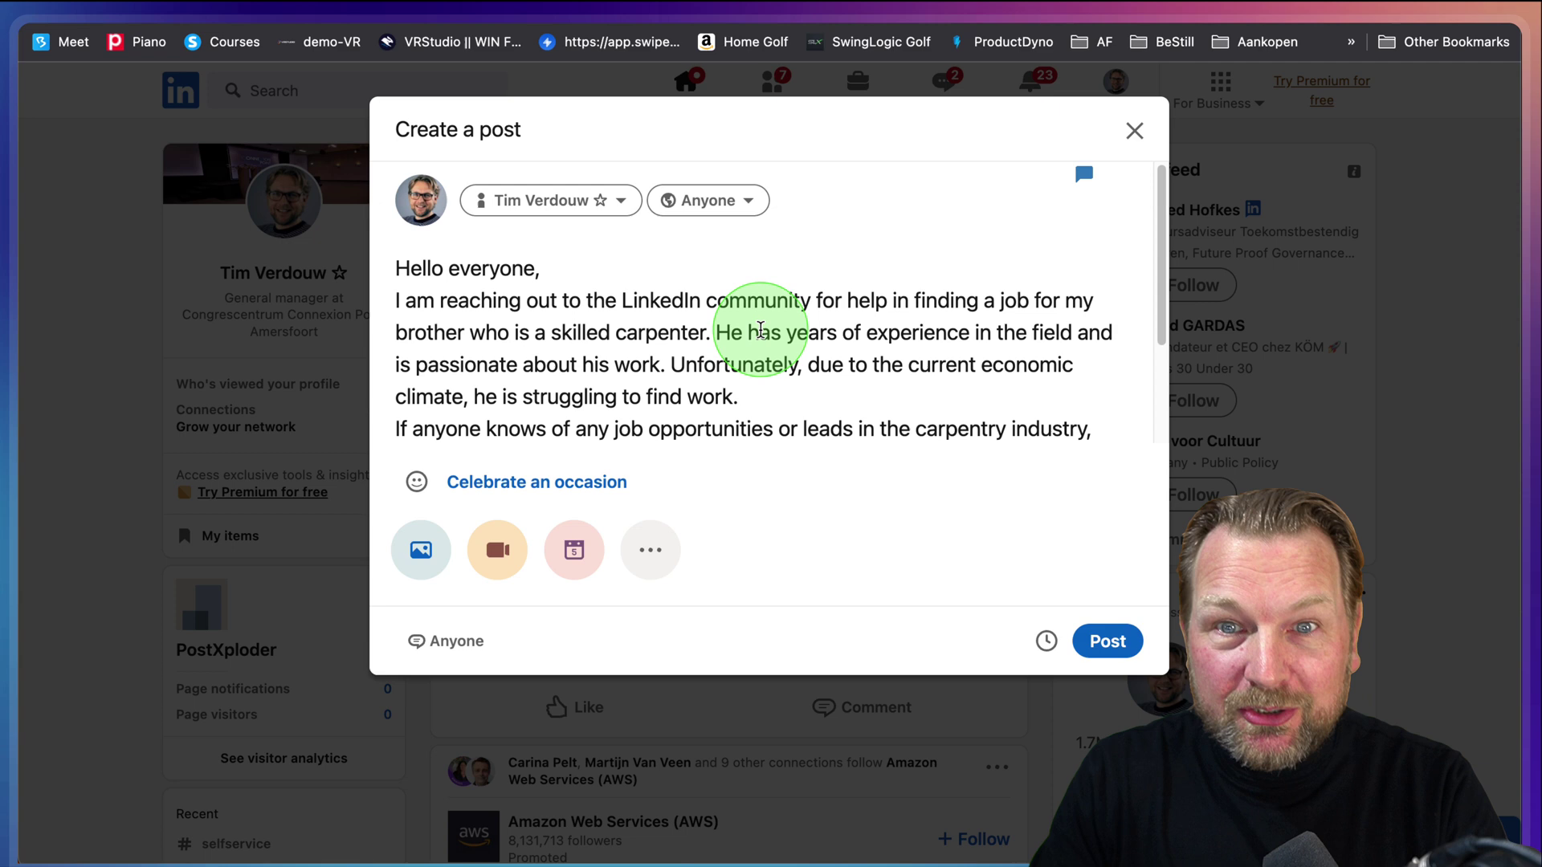
{"action": "key", "text": "ctrl+Tab"}
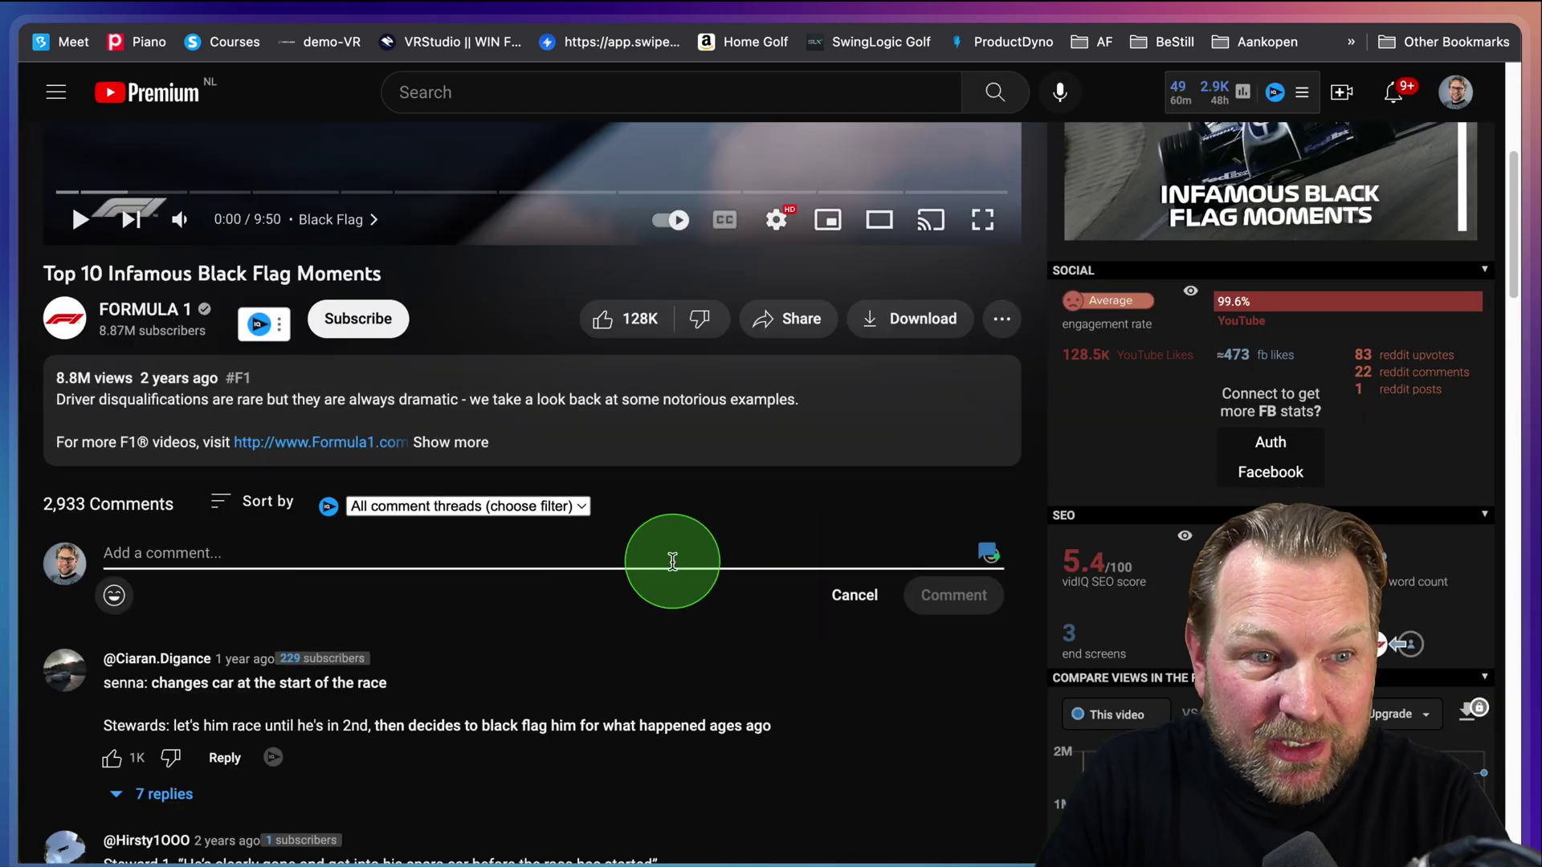
Scroll to the video's comments and bring up ChatOpen from the Add a comment box.
{"action": "scroll", "coordinate": [672, 560], "scroll_direction": "up", "scroll_amount": 3}
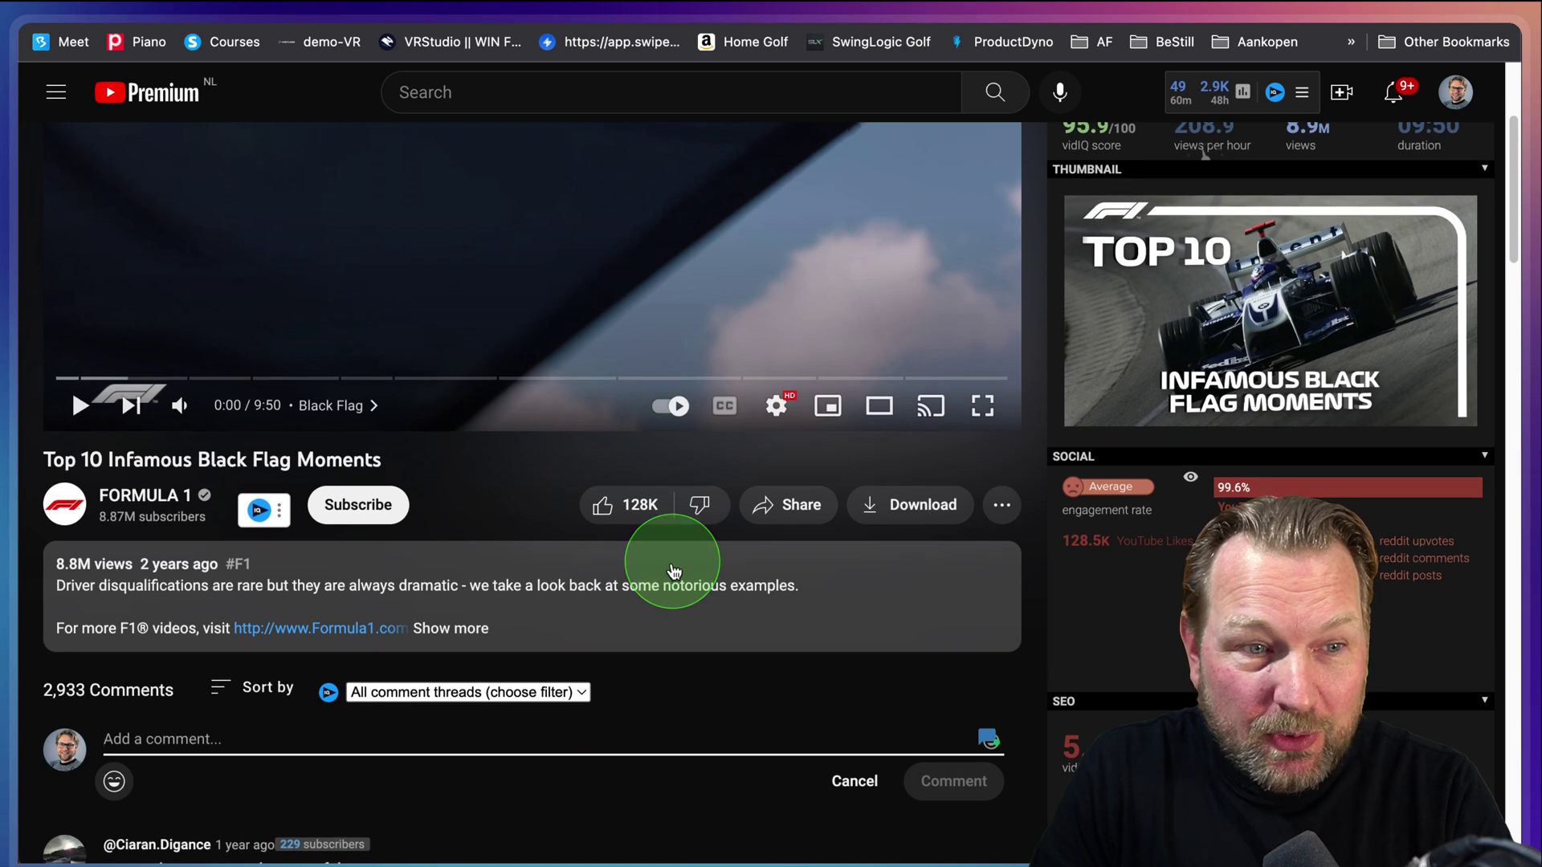
{"action": "scroll", "coordinate": [96, 450], "scroll_direction": "up", "scroll_amount": 4}
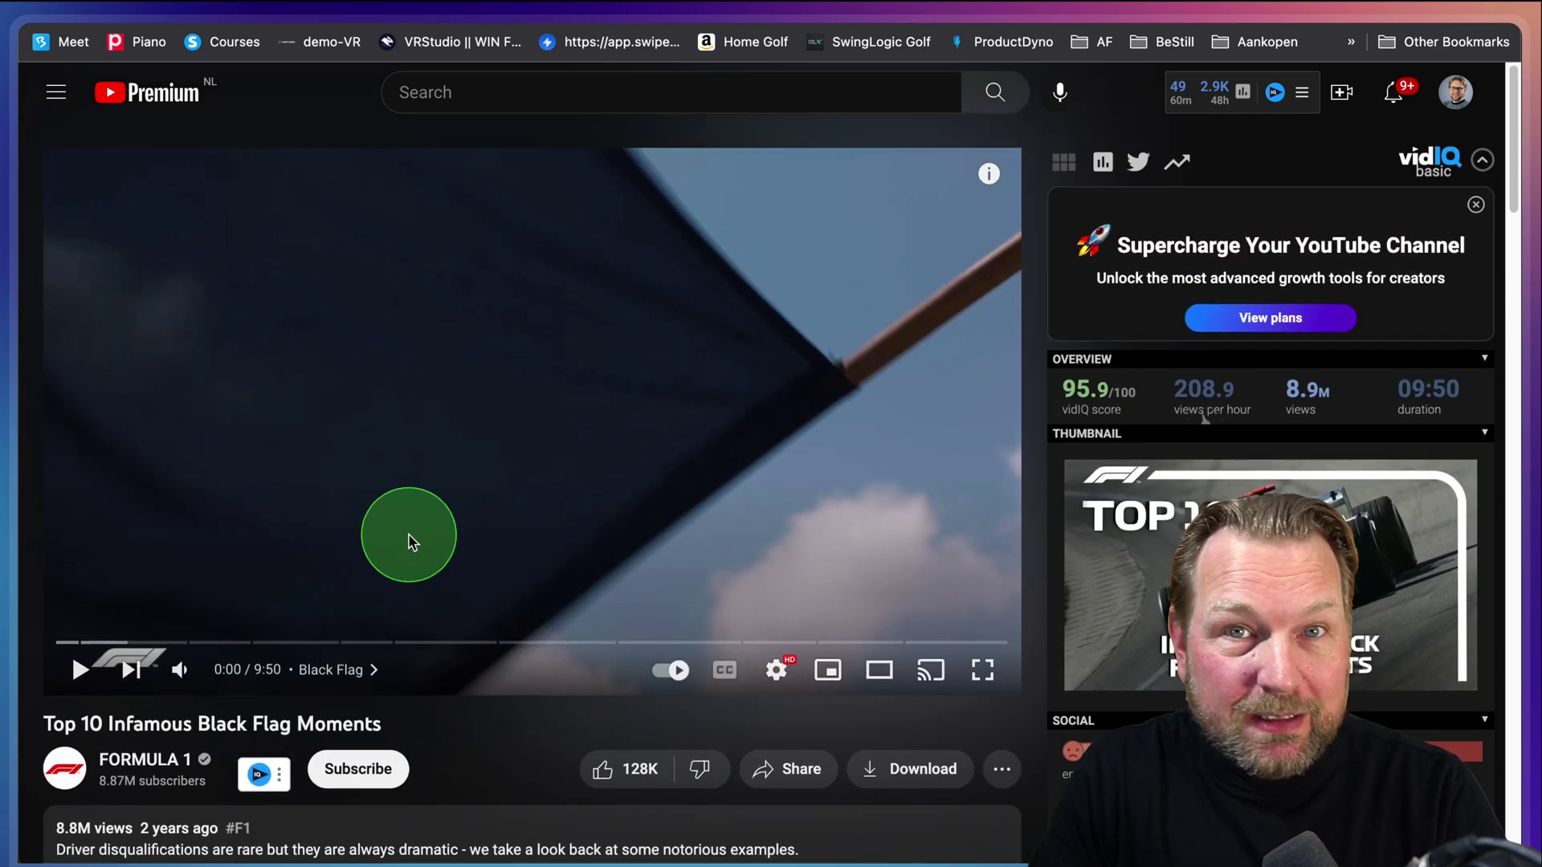
{"action": "scroll", "coordinate": [671, 630], "scroll_direction": "down", "scroll_amount": 3}
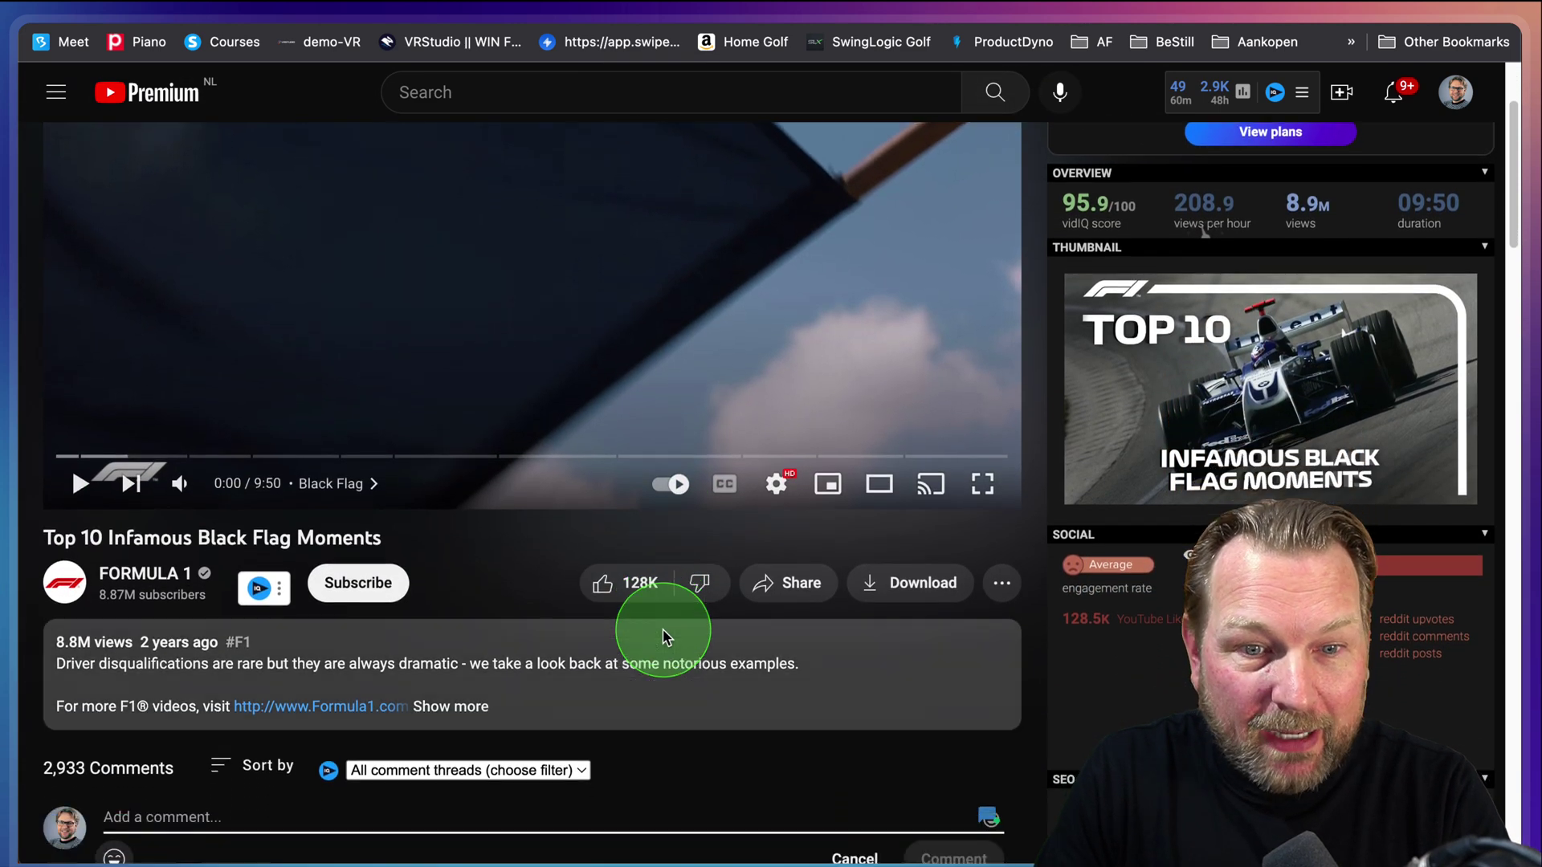
{"action": "scroll", "coordinate": [663, 637], "scroll_direction": "down", "scroll_amount": 6}
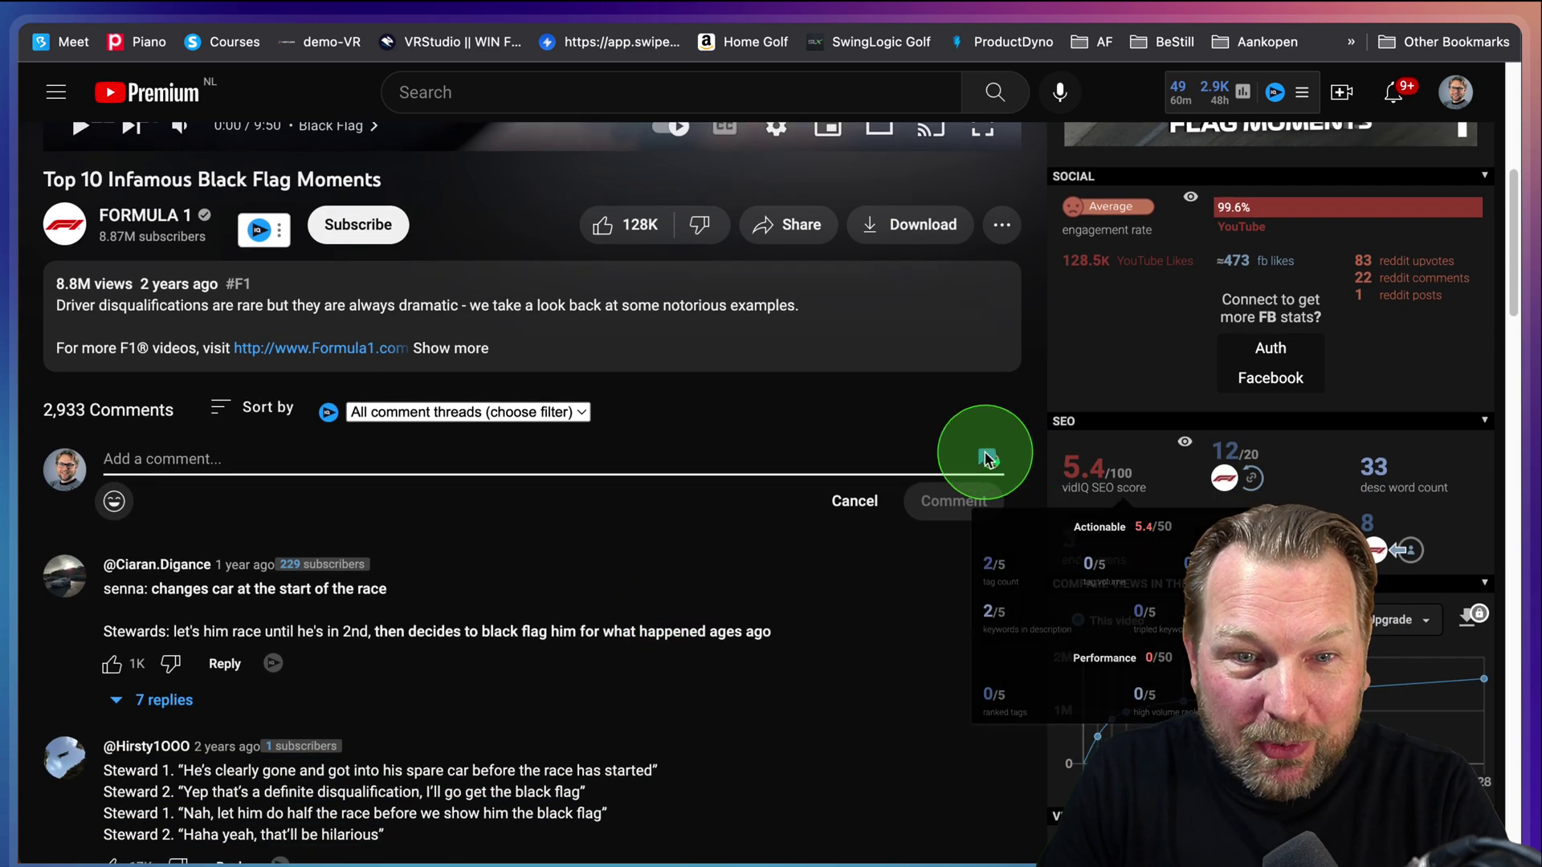
{"action": "left_click", "coordinate": [987, 459]}
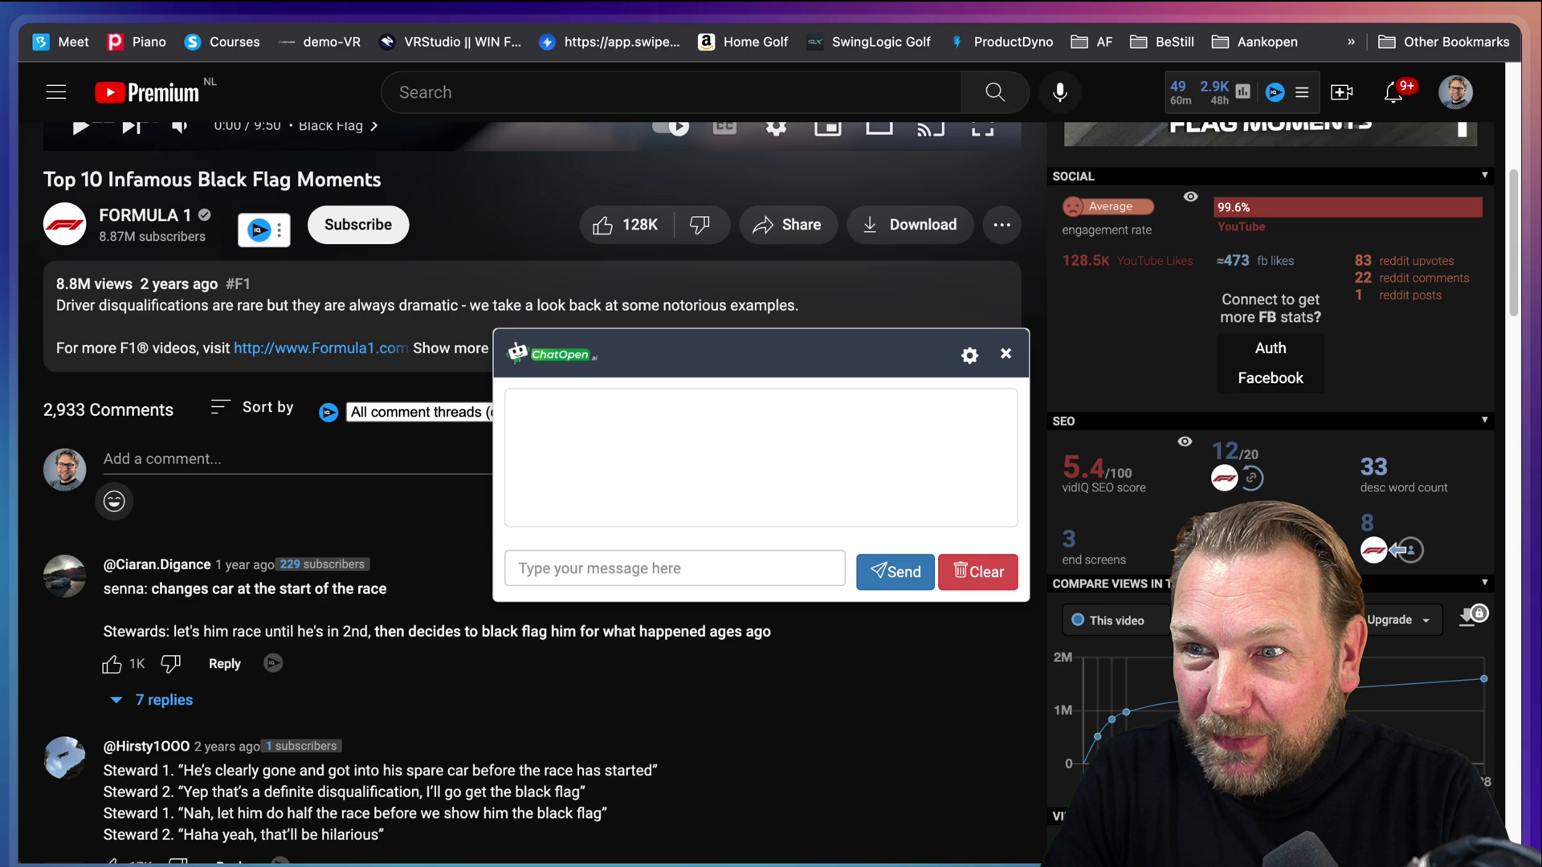
Have ChatOpen write a YouTube comment on the history of the black flag in F1.
{"action": "left_click", "coordinate": [540, 568]}
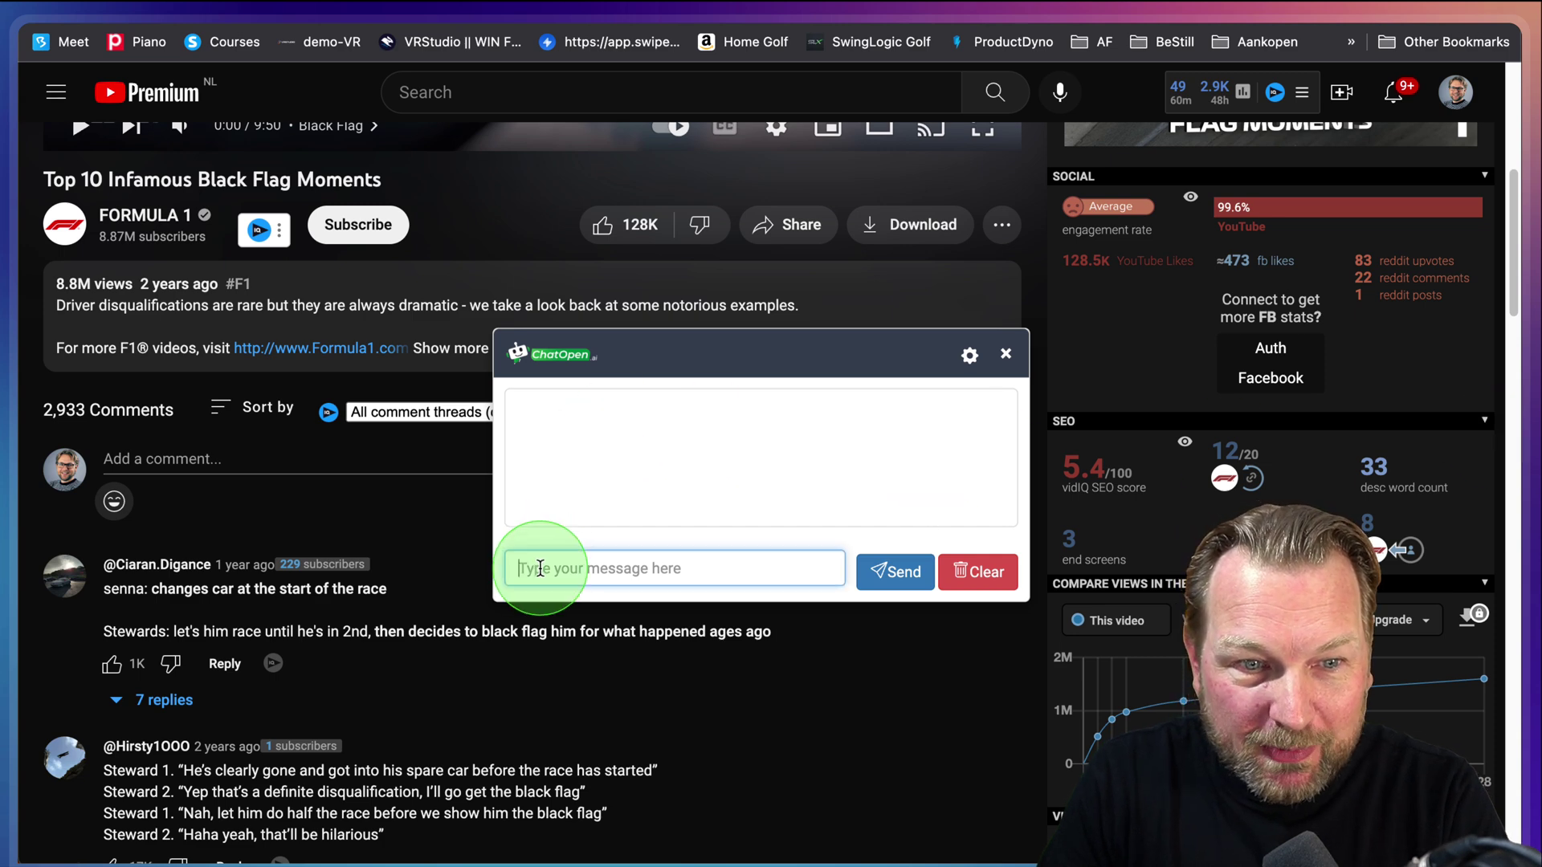
{"action": "scroll", "coordinate": [613, 499], "scroll_direction": "up", "scroll_amount": 5}
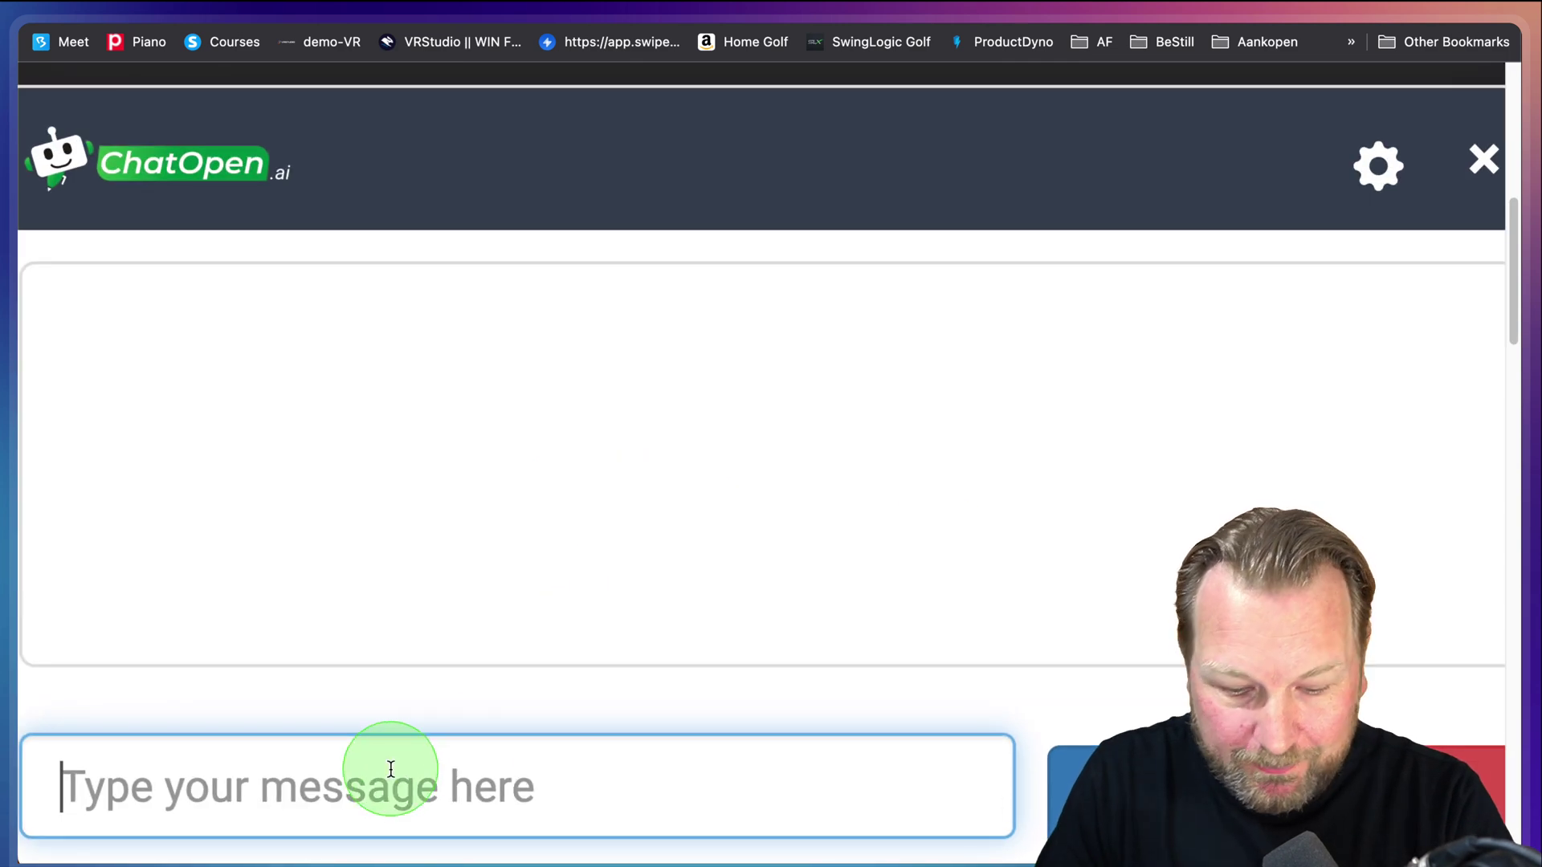
{"action": "type", "text": "explain about the history of the black flag in F1"}
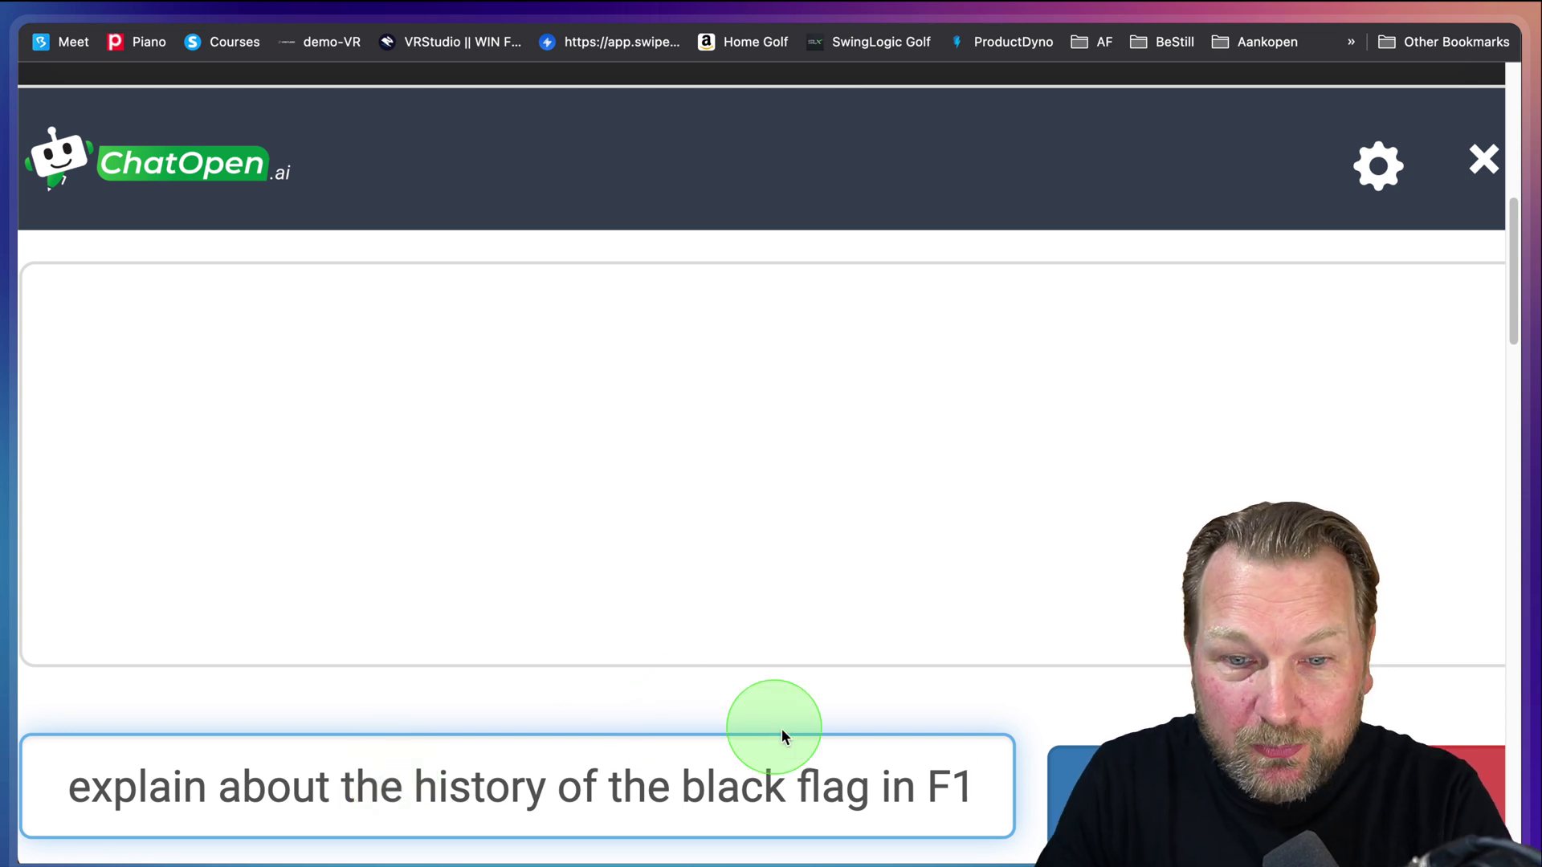
{"action": "left_click", "coordinate": [1072, 791]}
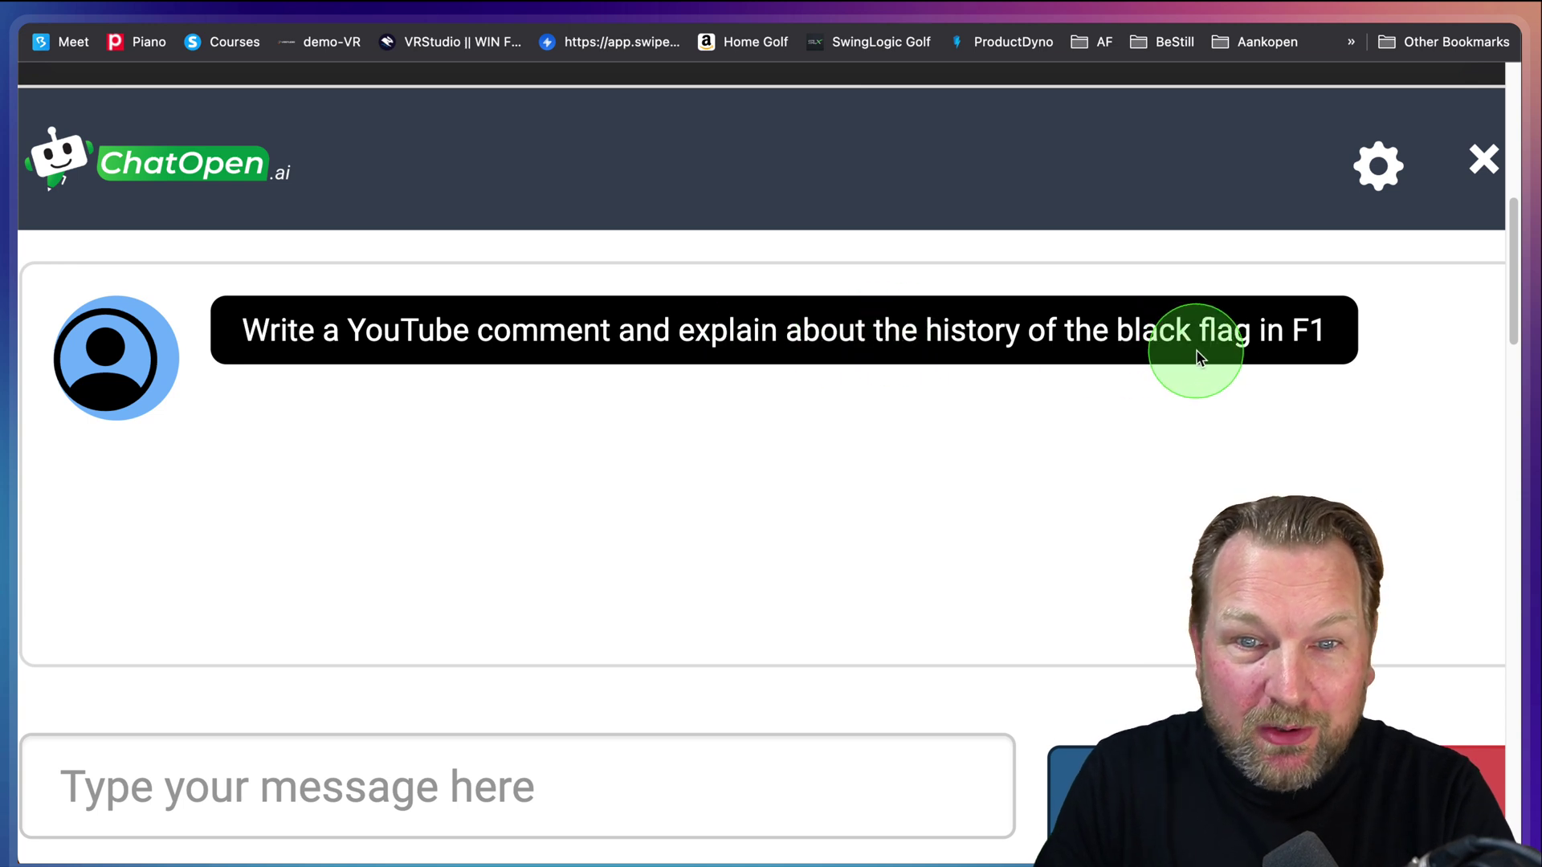
{"action": "scroll", "coordinate": [1285, 348], "scroll_direction": "left", "scroll_amount": 1}
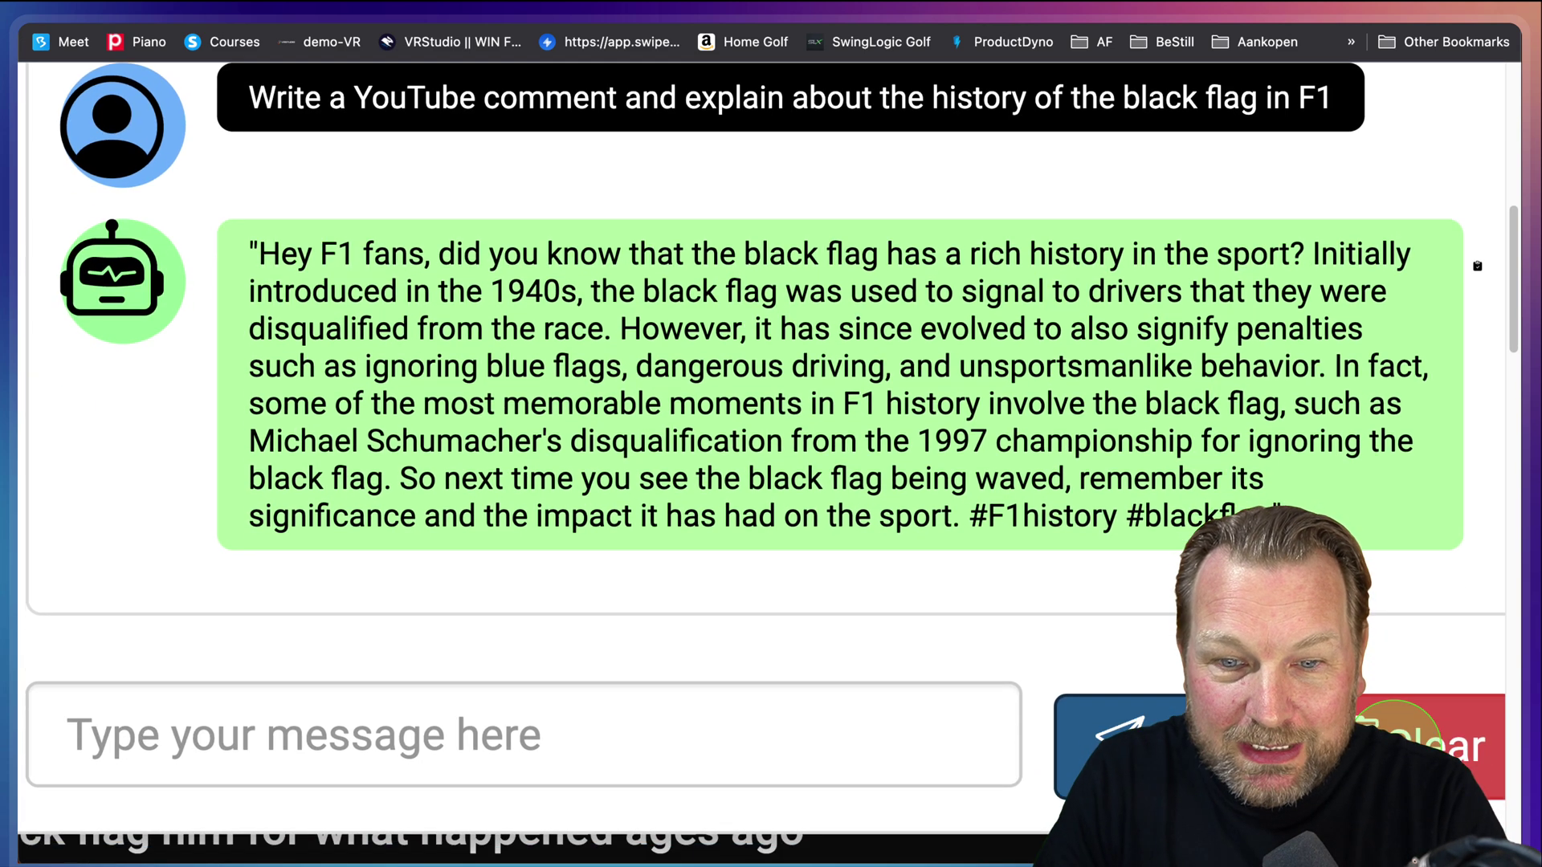
Reset the page zoom, close ChatOpen, and return to the Gmail tab.
{"action": "key", "text": "super+0"}
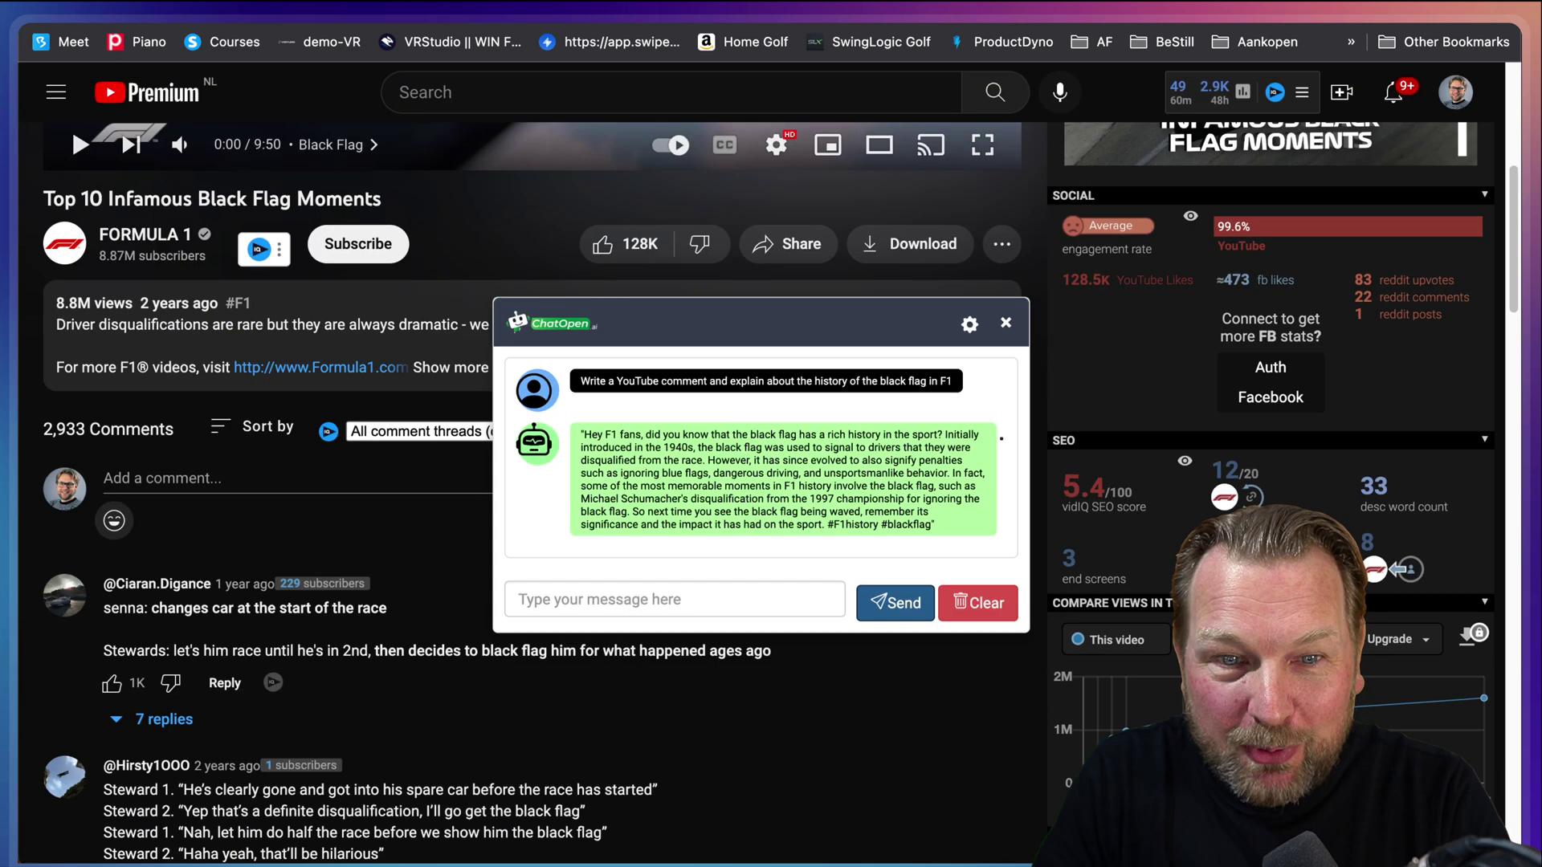
{"action": "left_click", "coordinate": [1006, 322]}
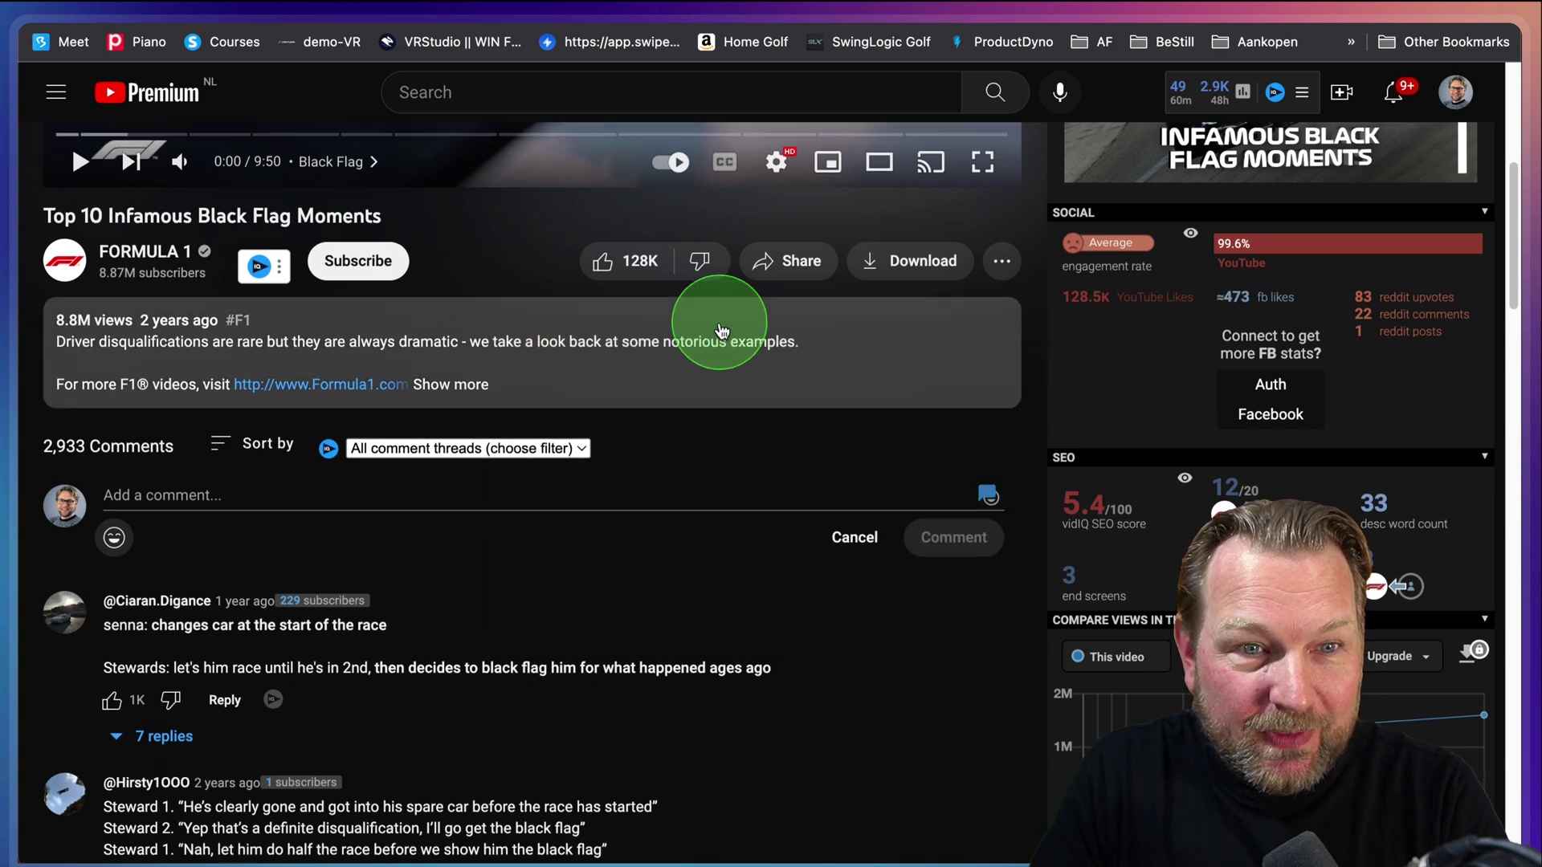
{"action": "scroll", "coordinate": [722, 331], "scroll_direction": "up", "scroll_amount": 2}
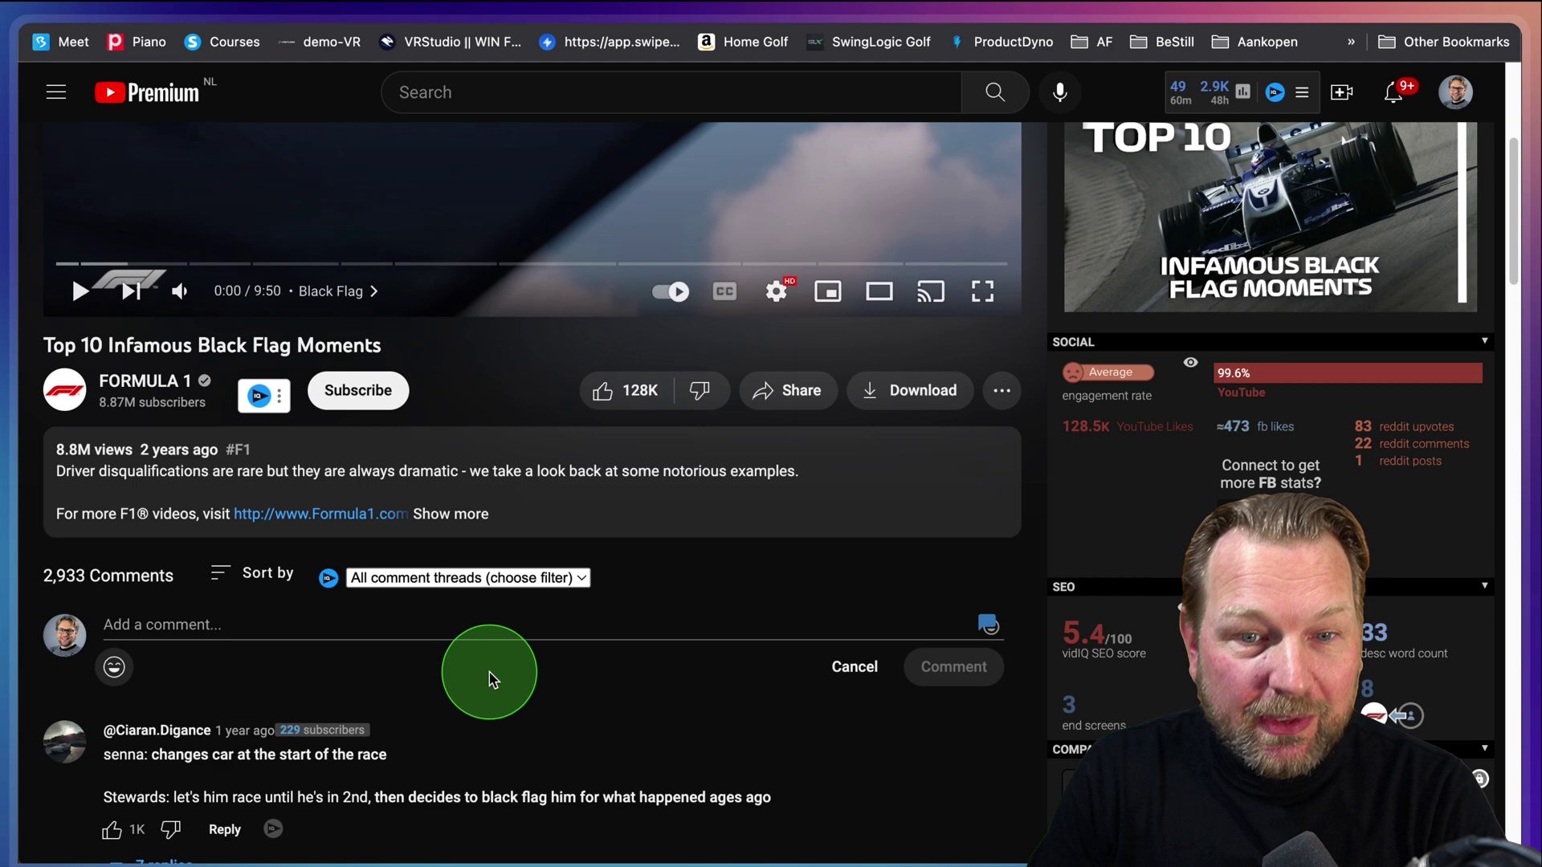
{"action": "scroll", "coordinate": [492, 671], "scroll_direction": "up", "scroll_amount": 1}
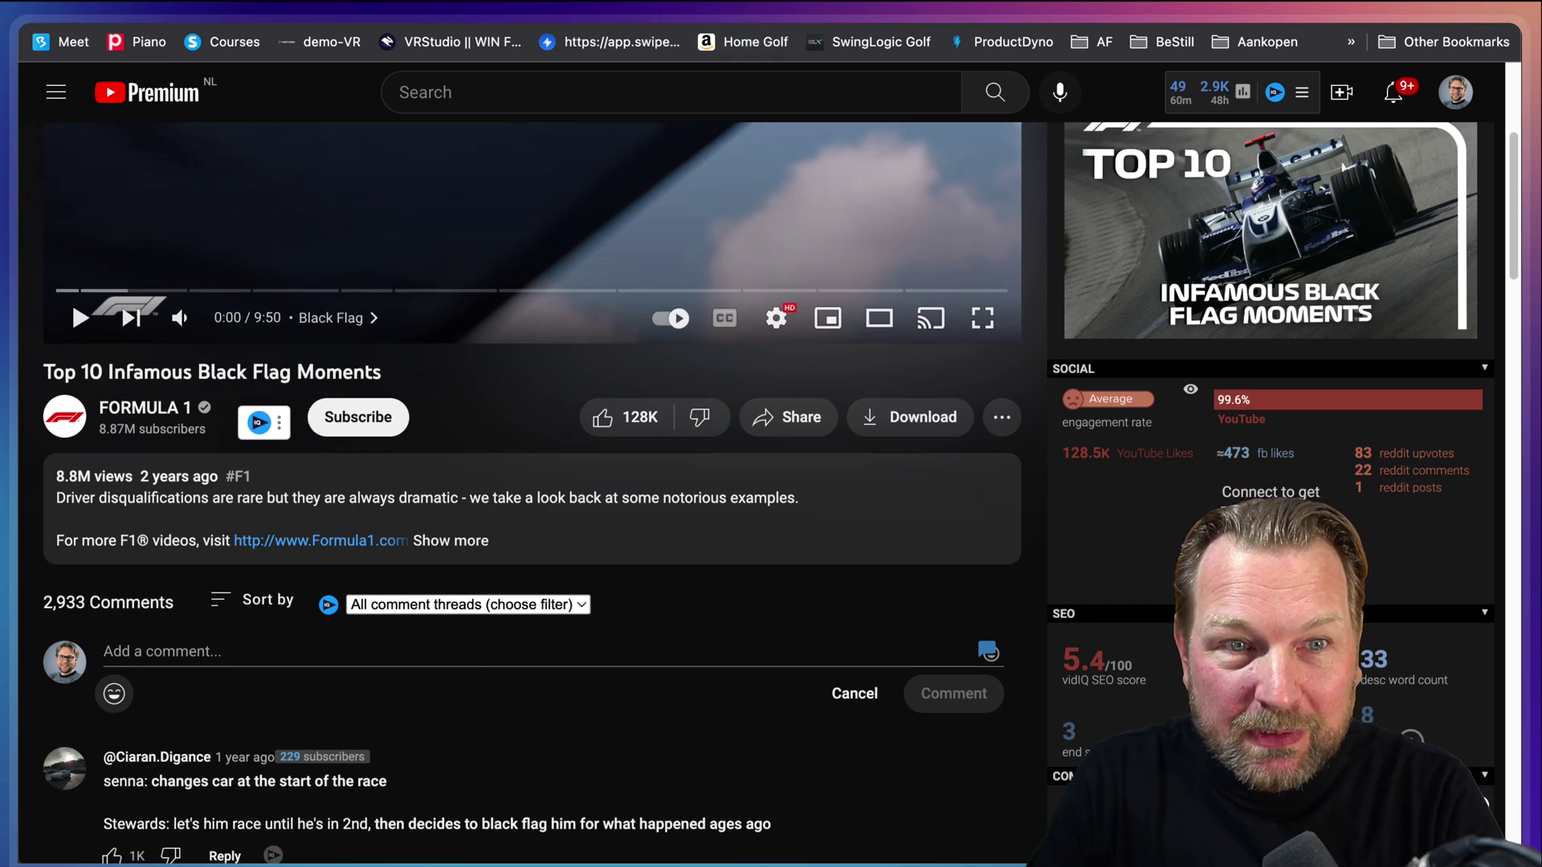
{"action": "left_click", "coordinate": [771, 12]}
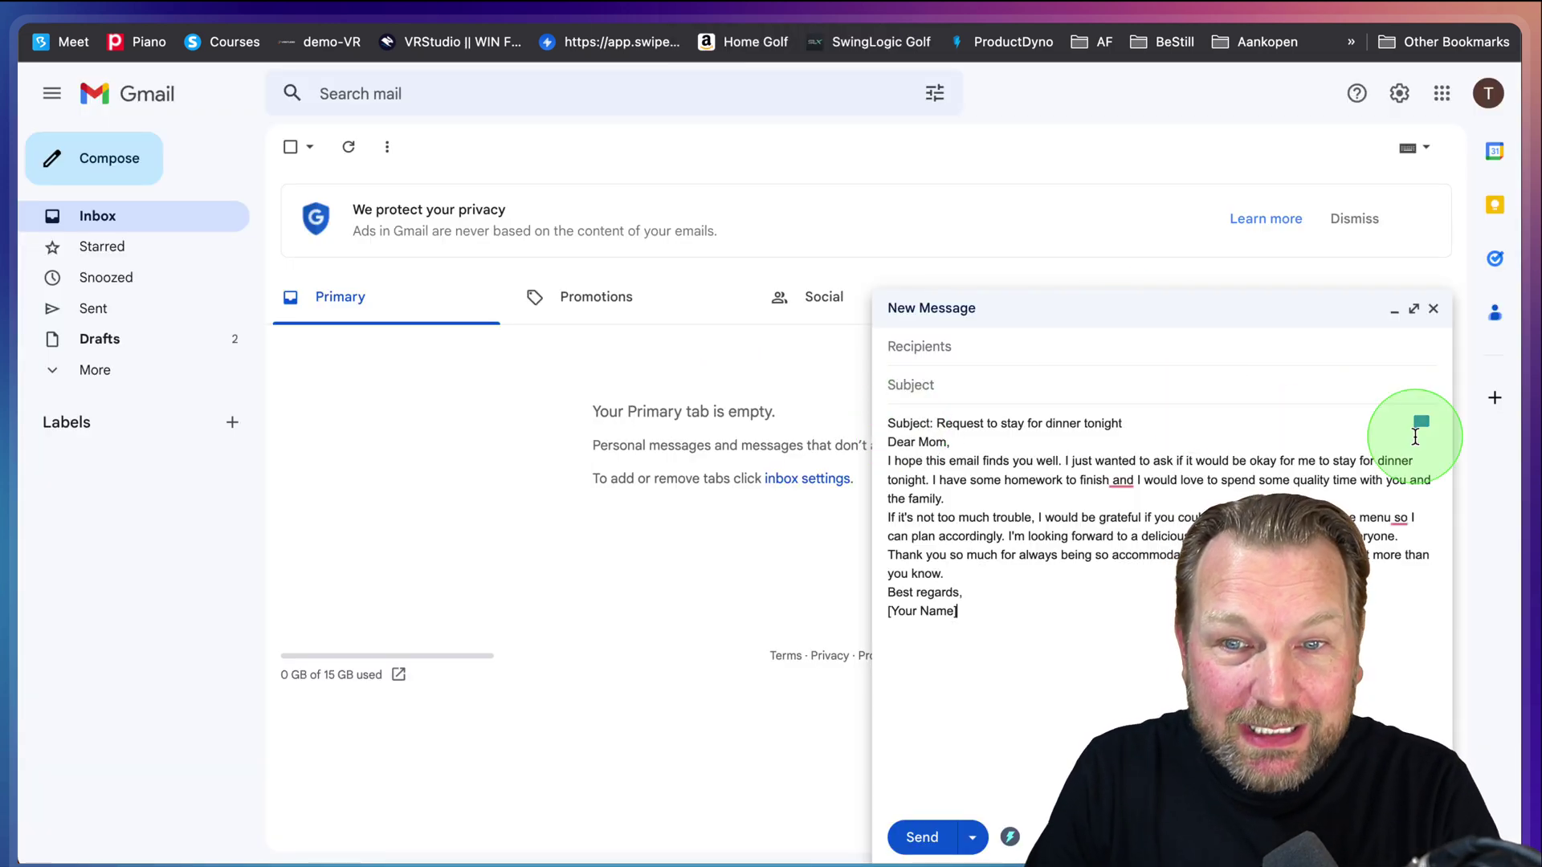
Dismiss the ChatOpen popup and close the dinner-request New Message draft window.
{"action": "left_click", "coordinate": [1421, 423]}
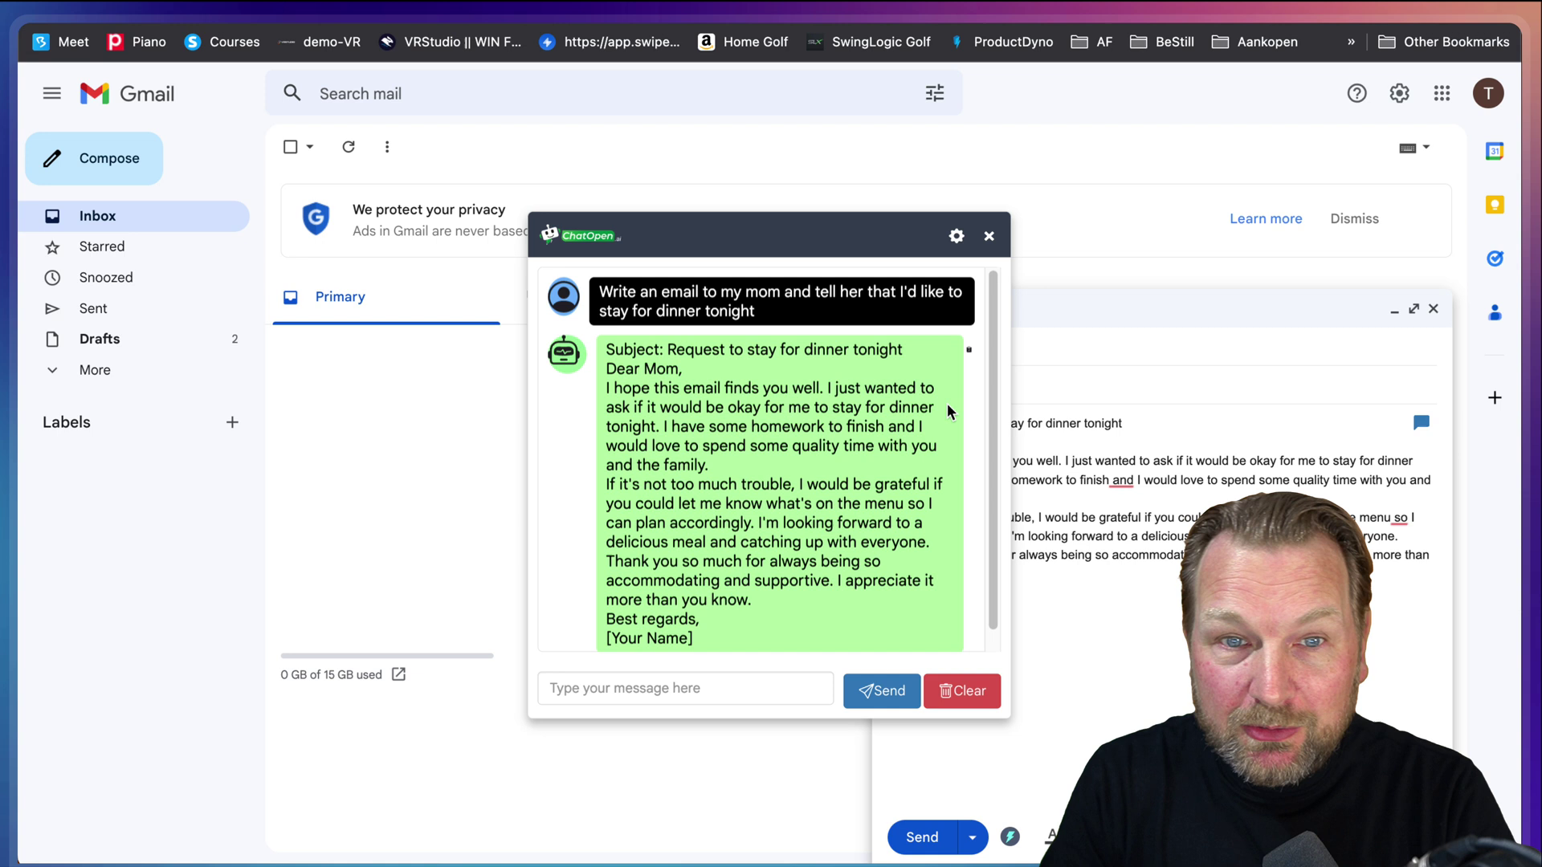
{"action": "left_click", "coordinate": [989, 236]}
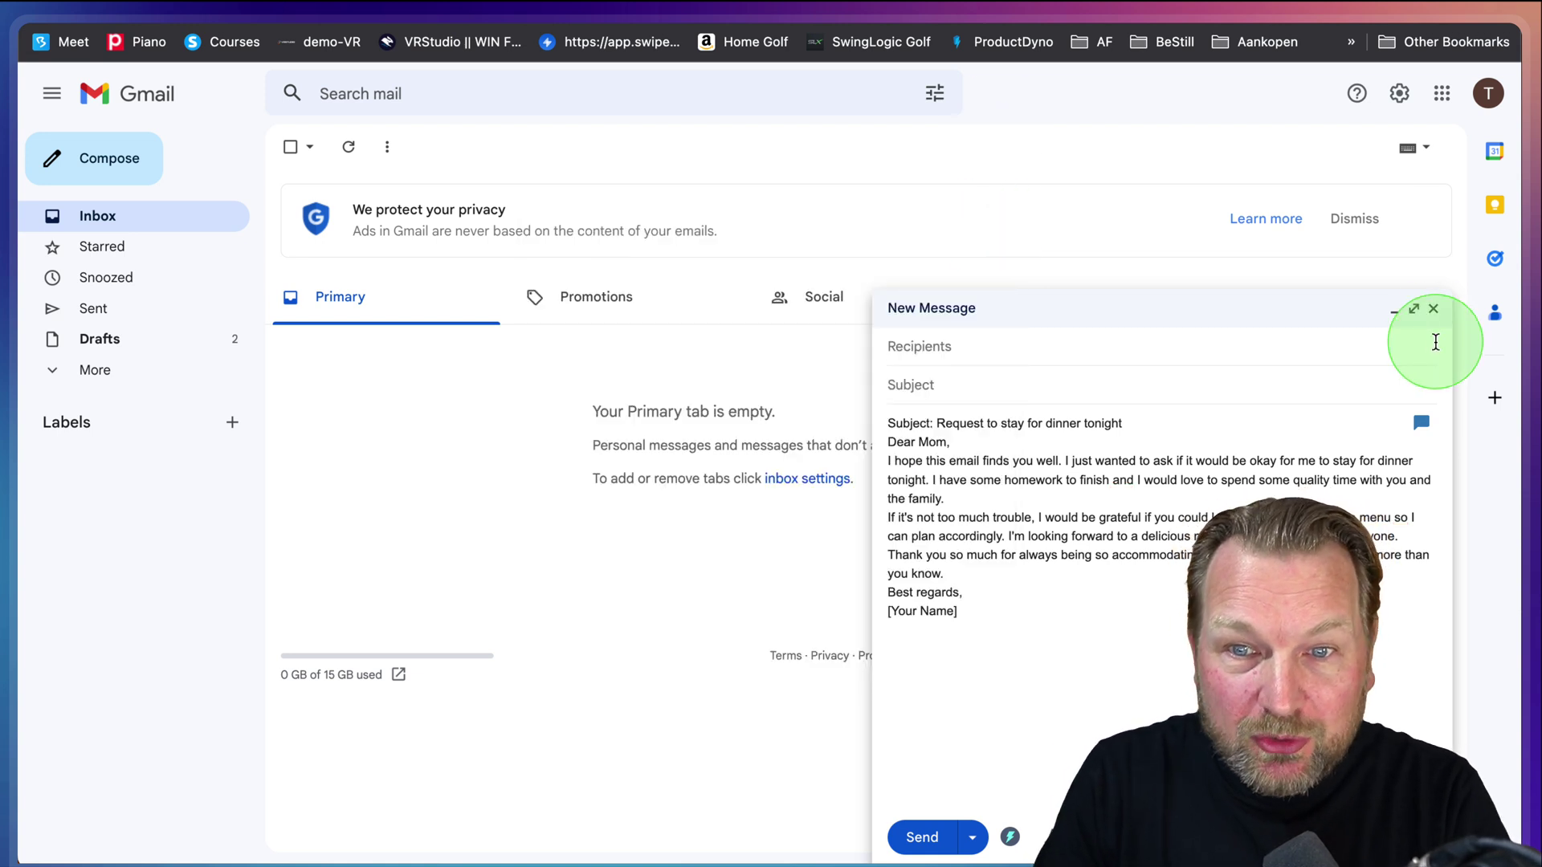
{"action": "left_click", "coordinate": [1434, 311]}
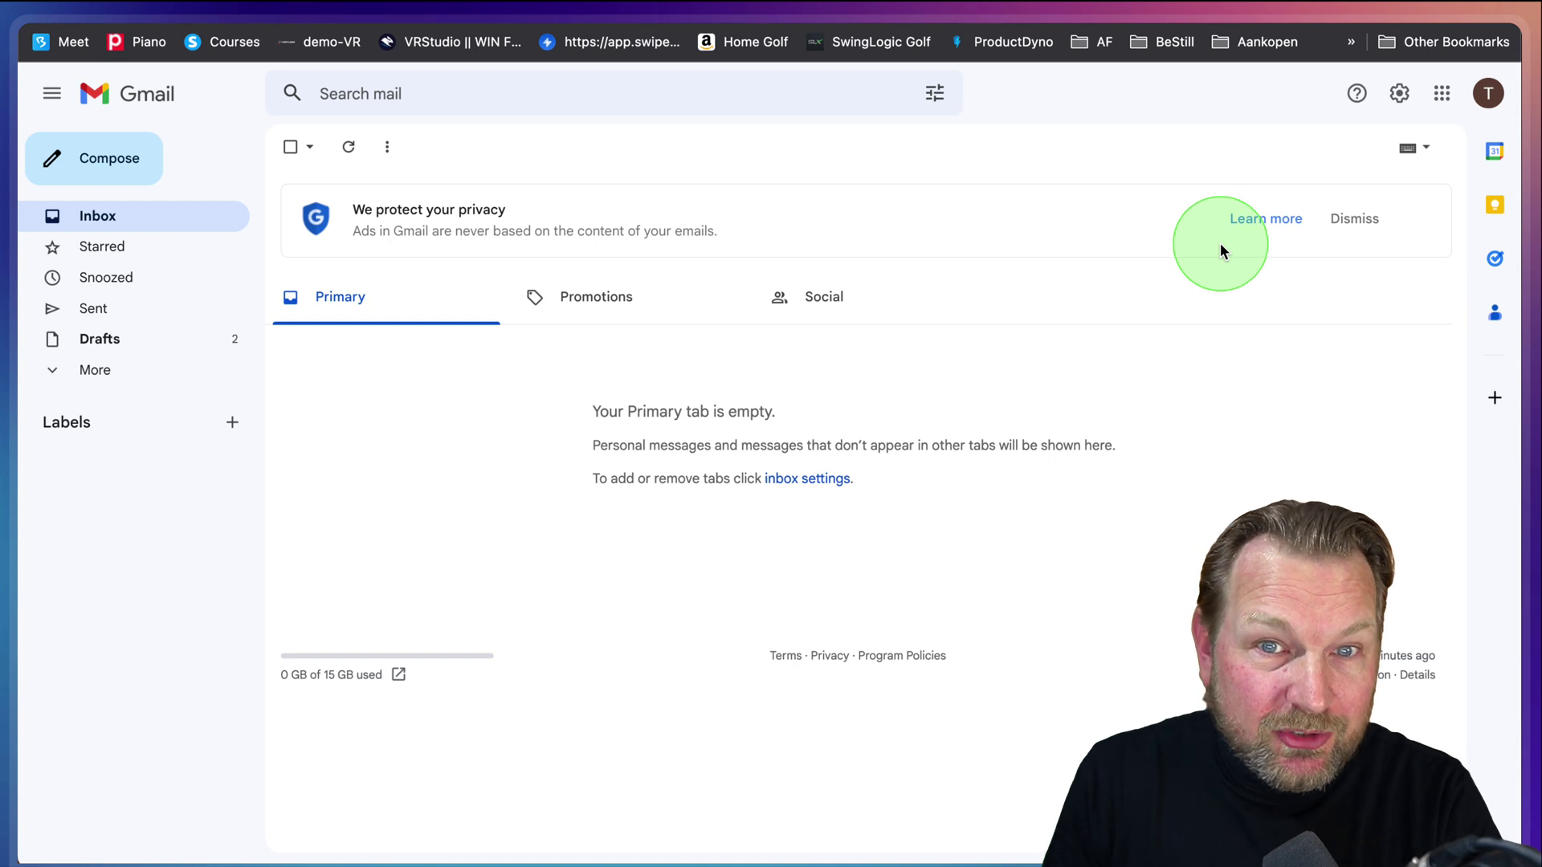